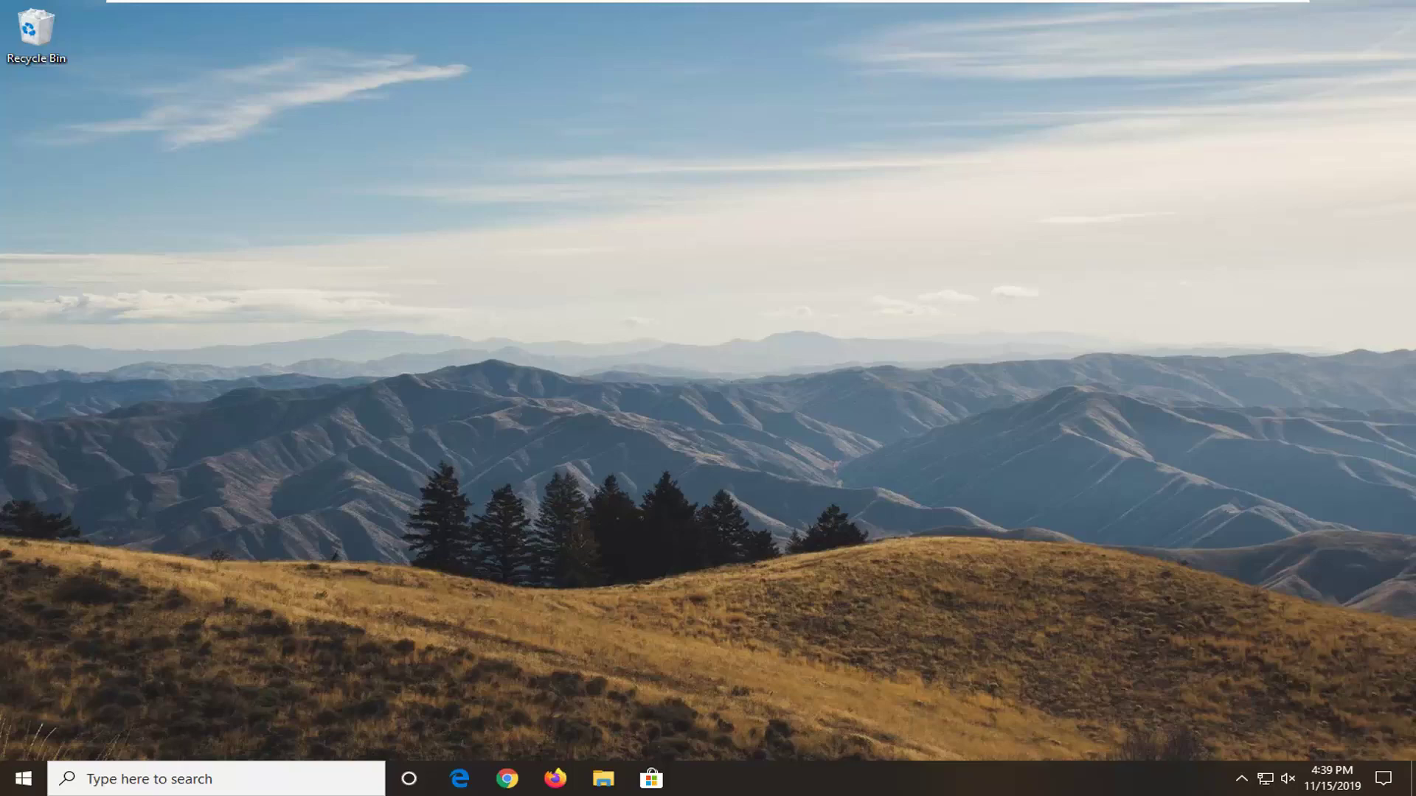
Step: Search 'device manager' from Start and open the Device Manager best match
click(22, 779)
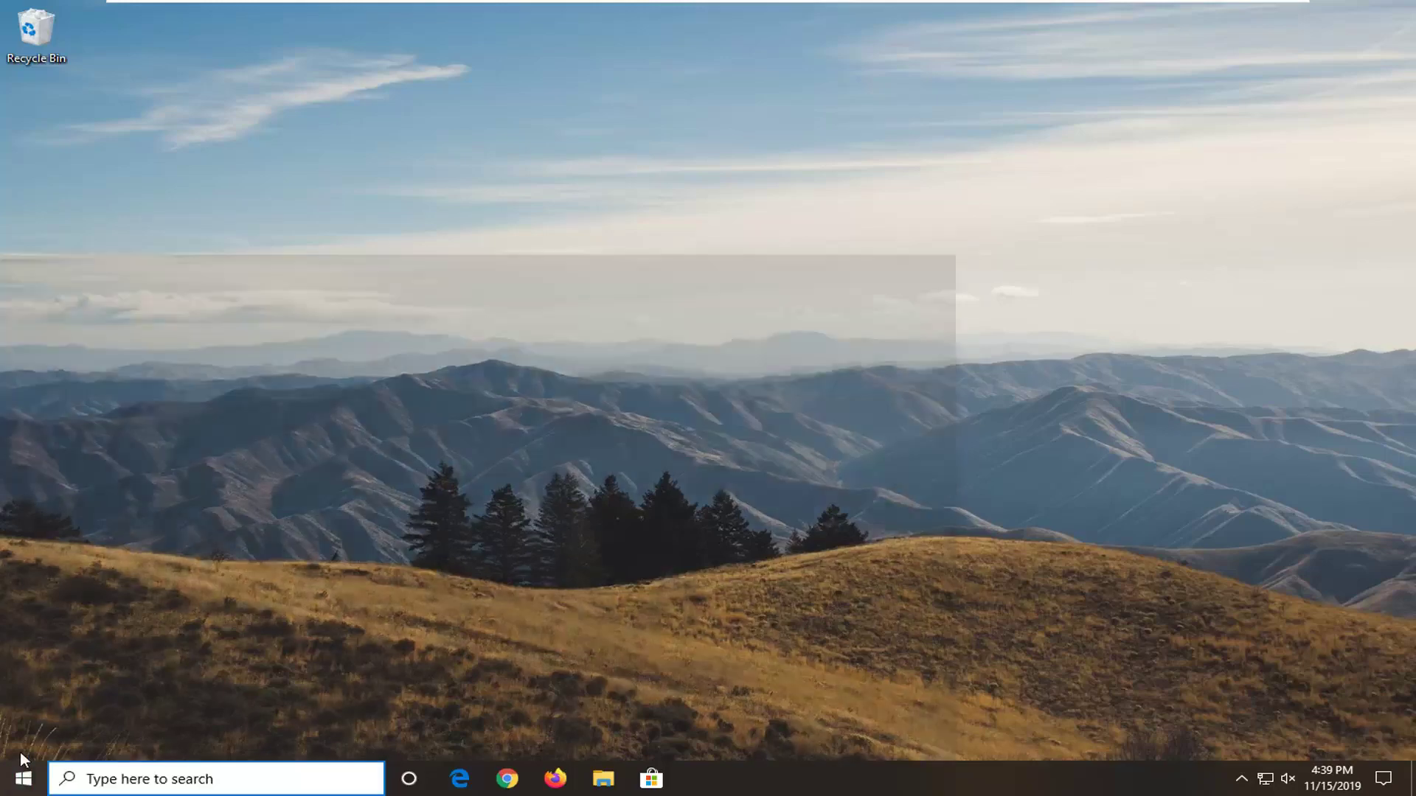
text(dev)
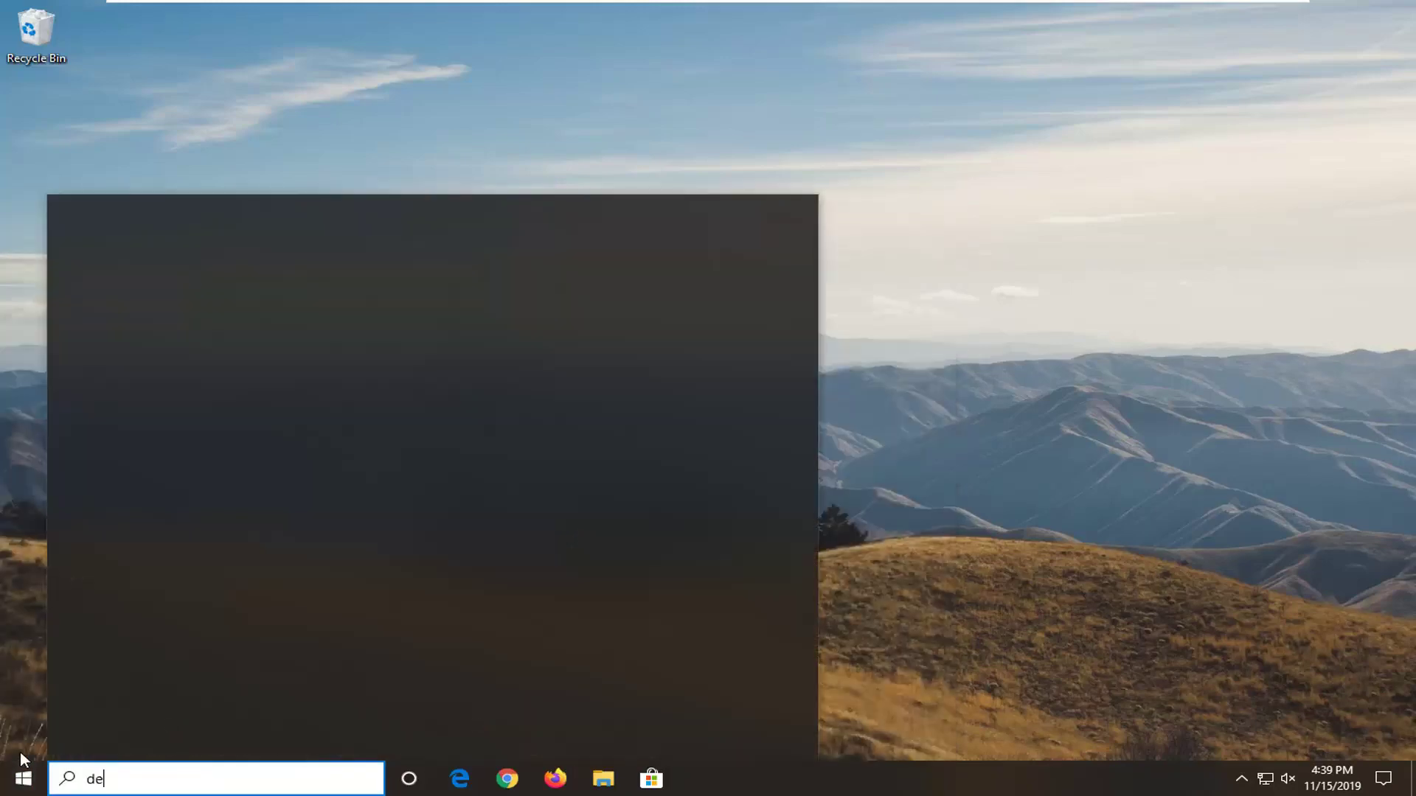
text(ice manager)
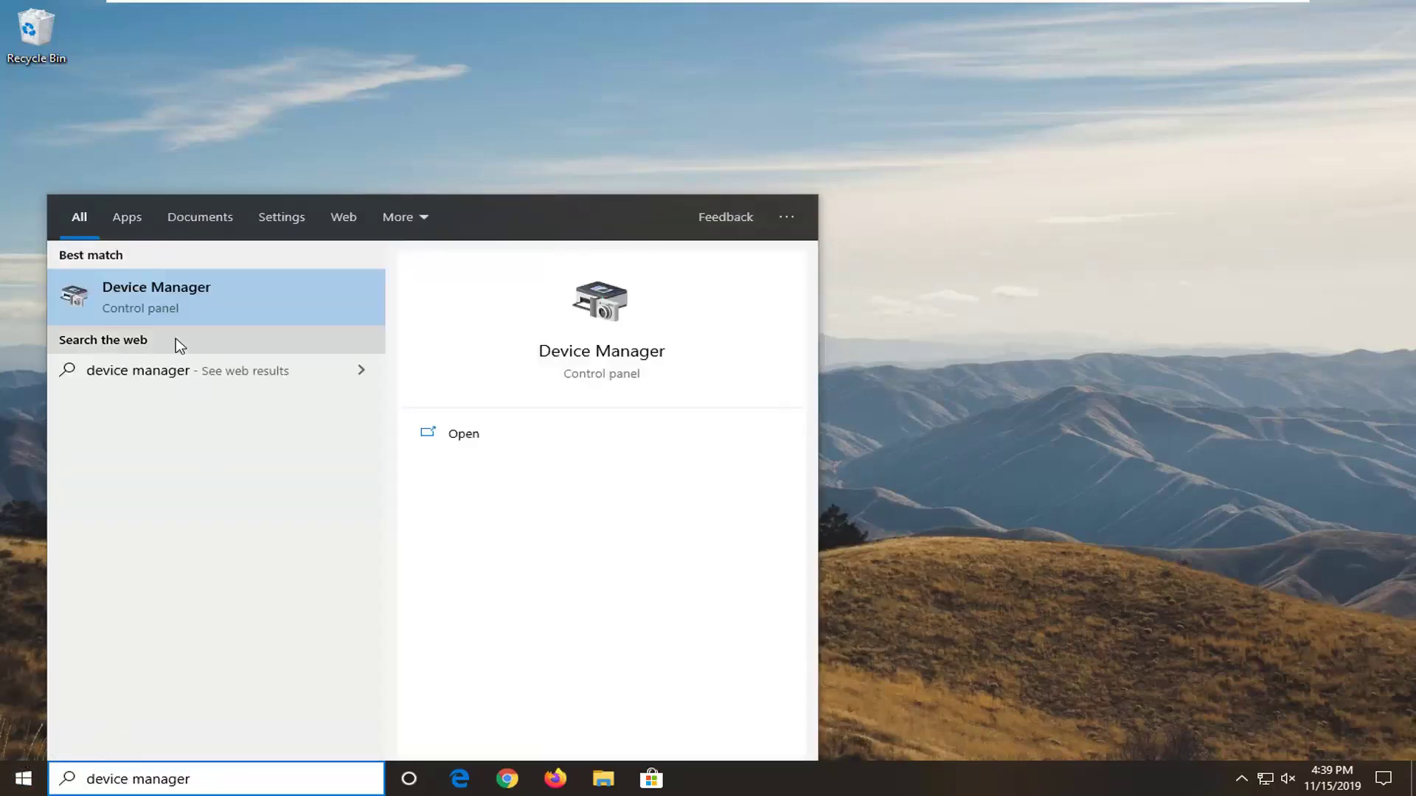
click(193, 308)
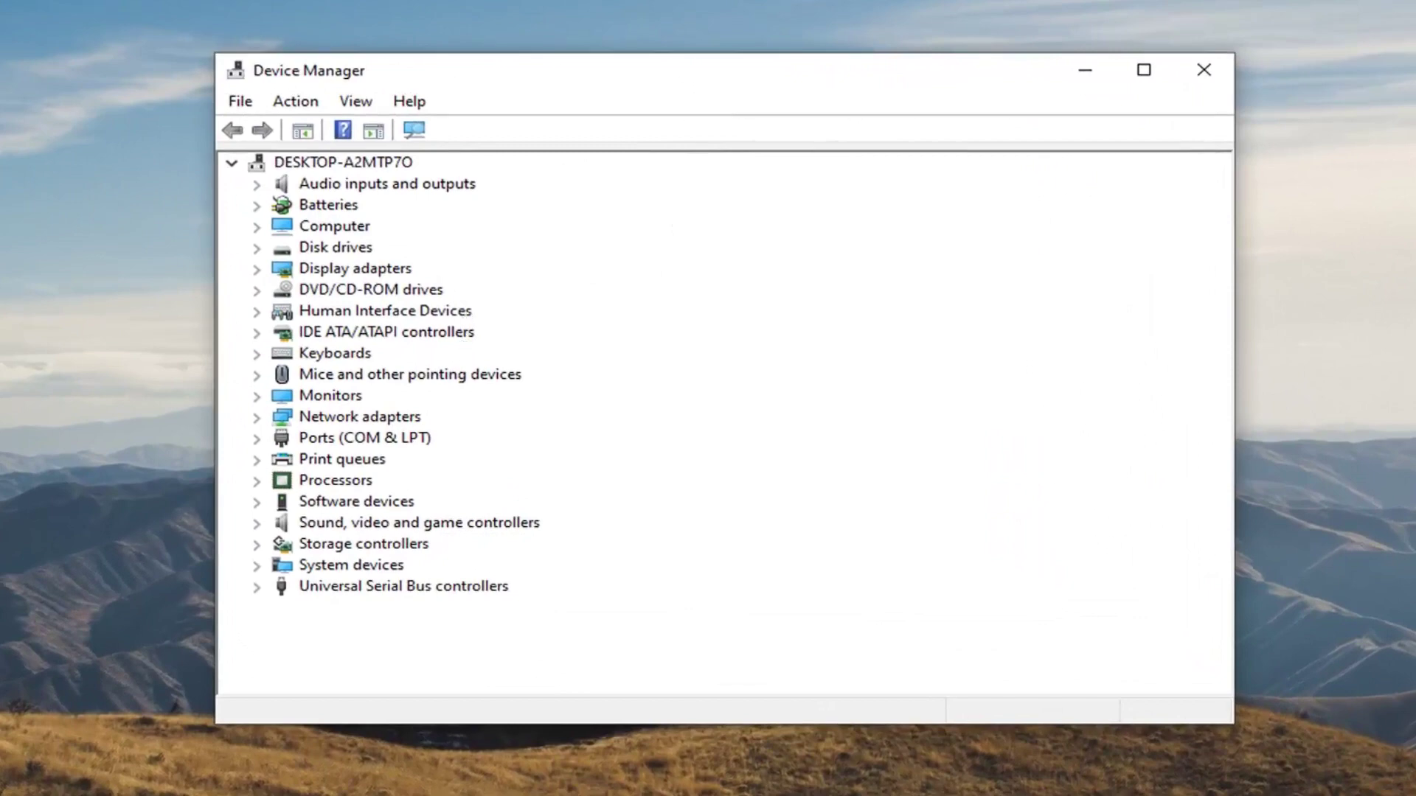
Step: Open Update driver for High Definition Audio Device under Sound, video and game controllers
click(368, 525)
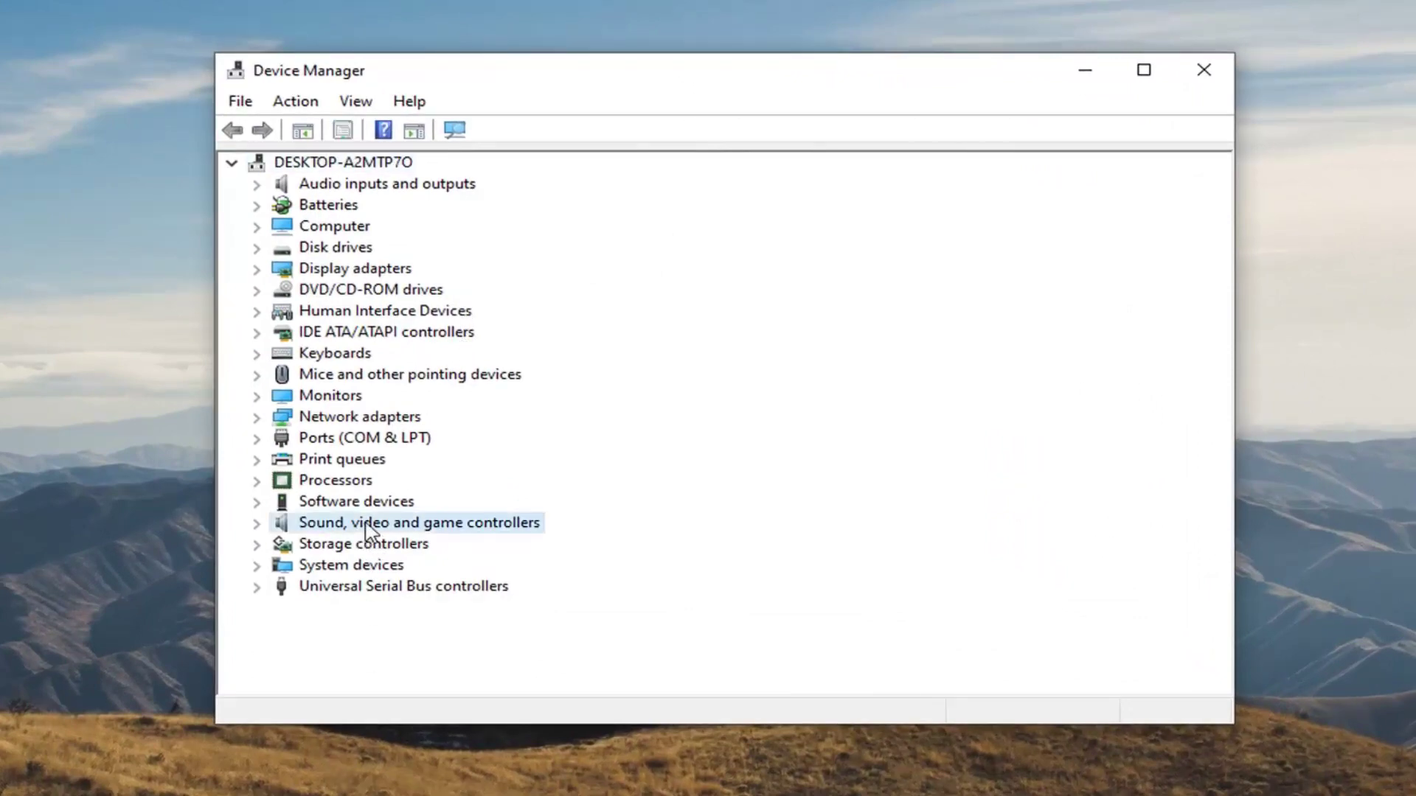
double_click(394, 525)
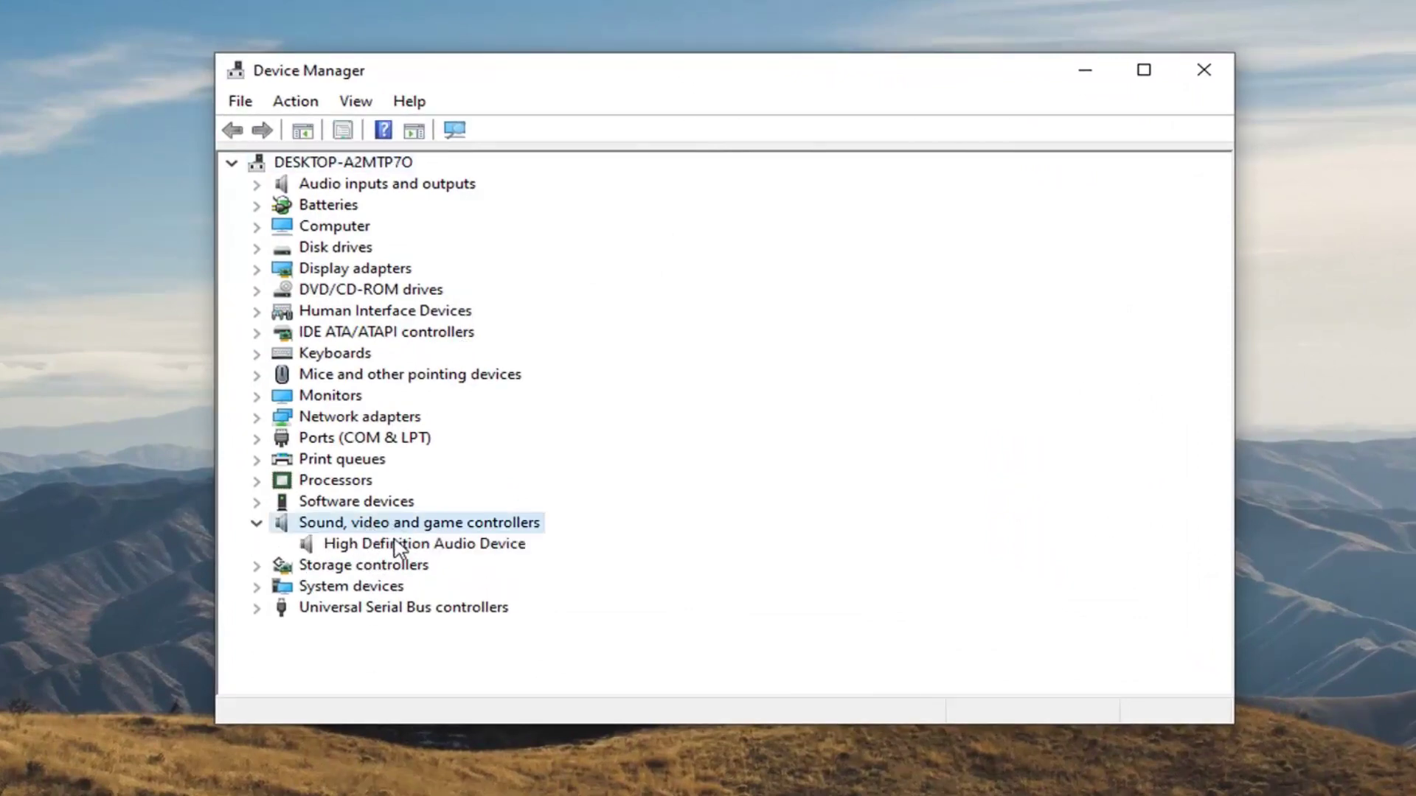
click(401, 547)
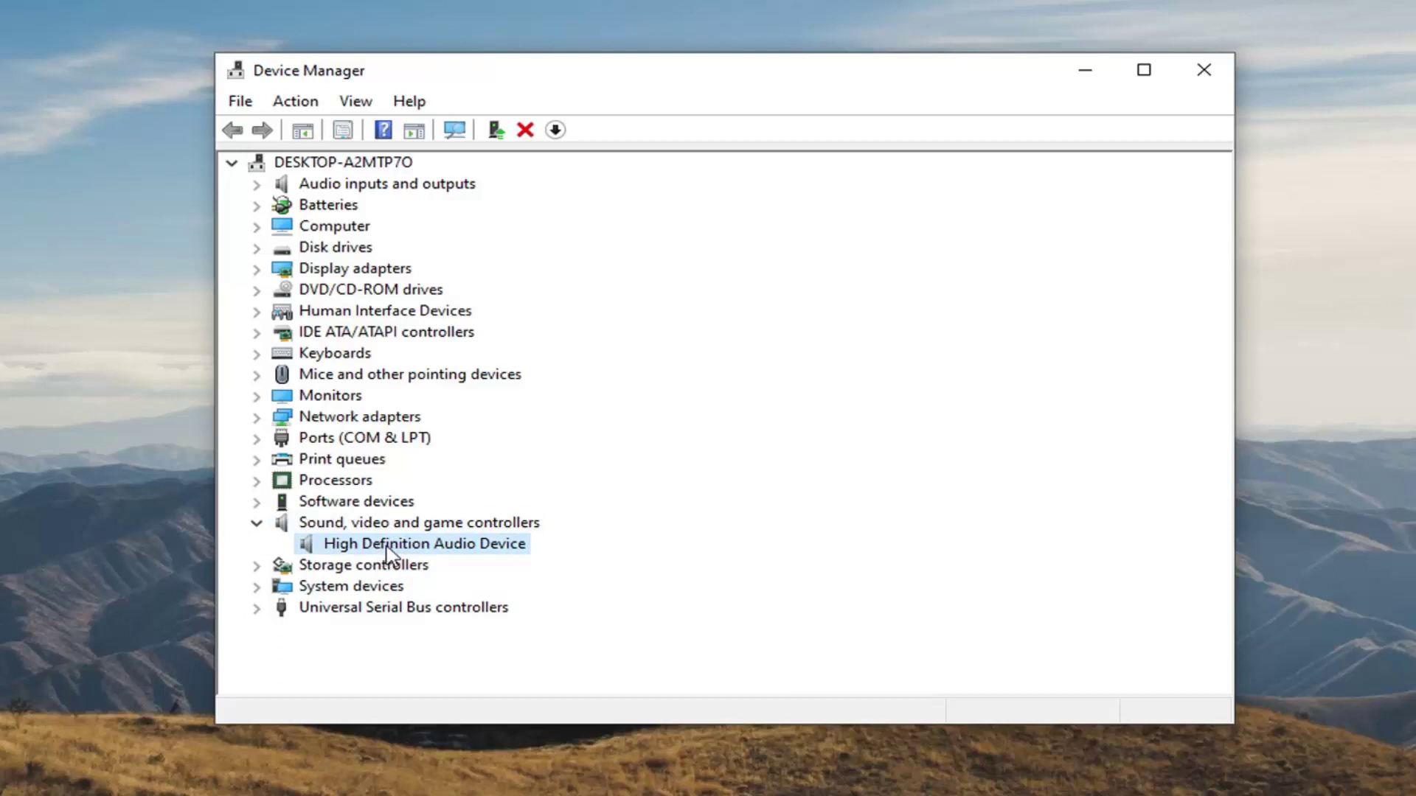
right_click(437, 550)
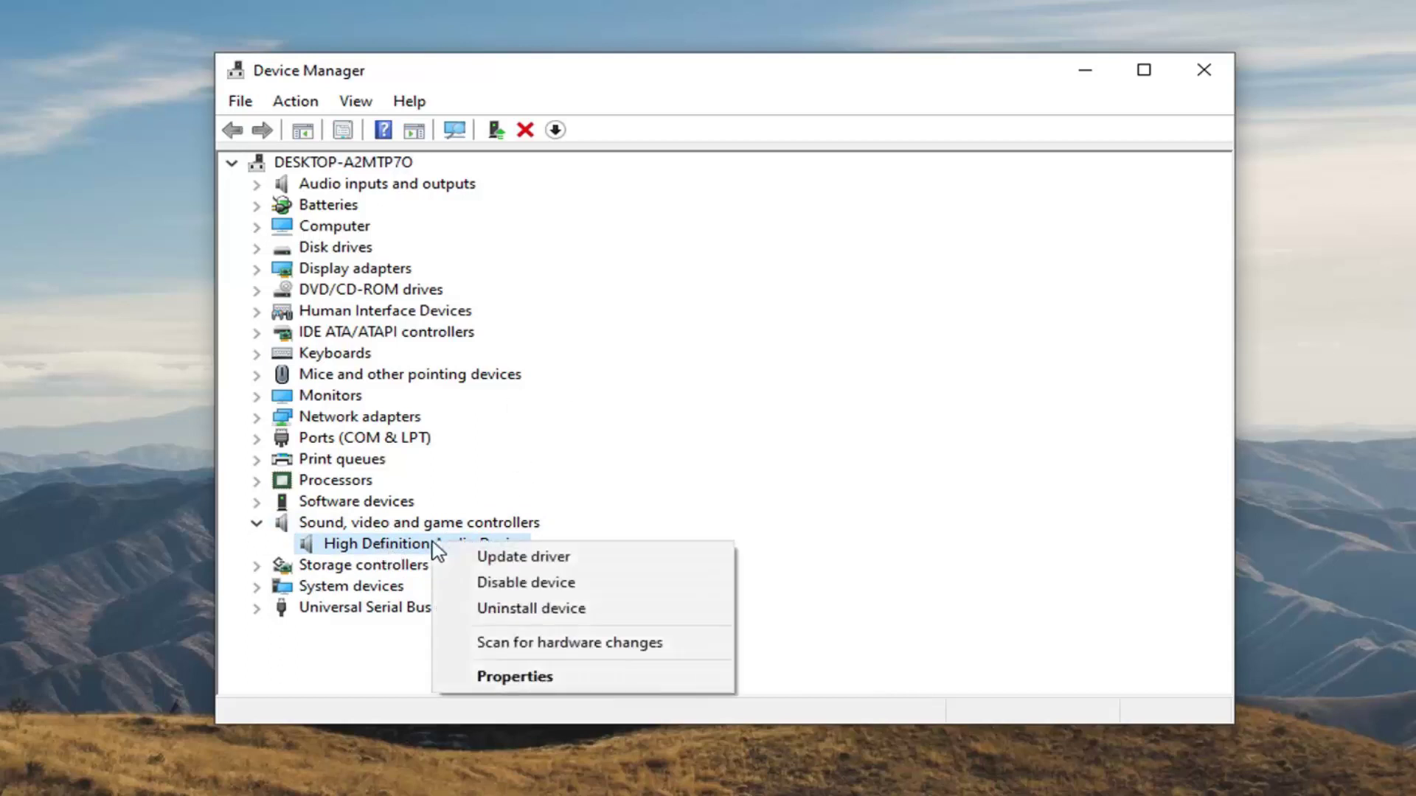
click(492, 558)
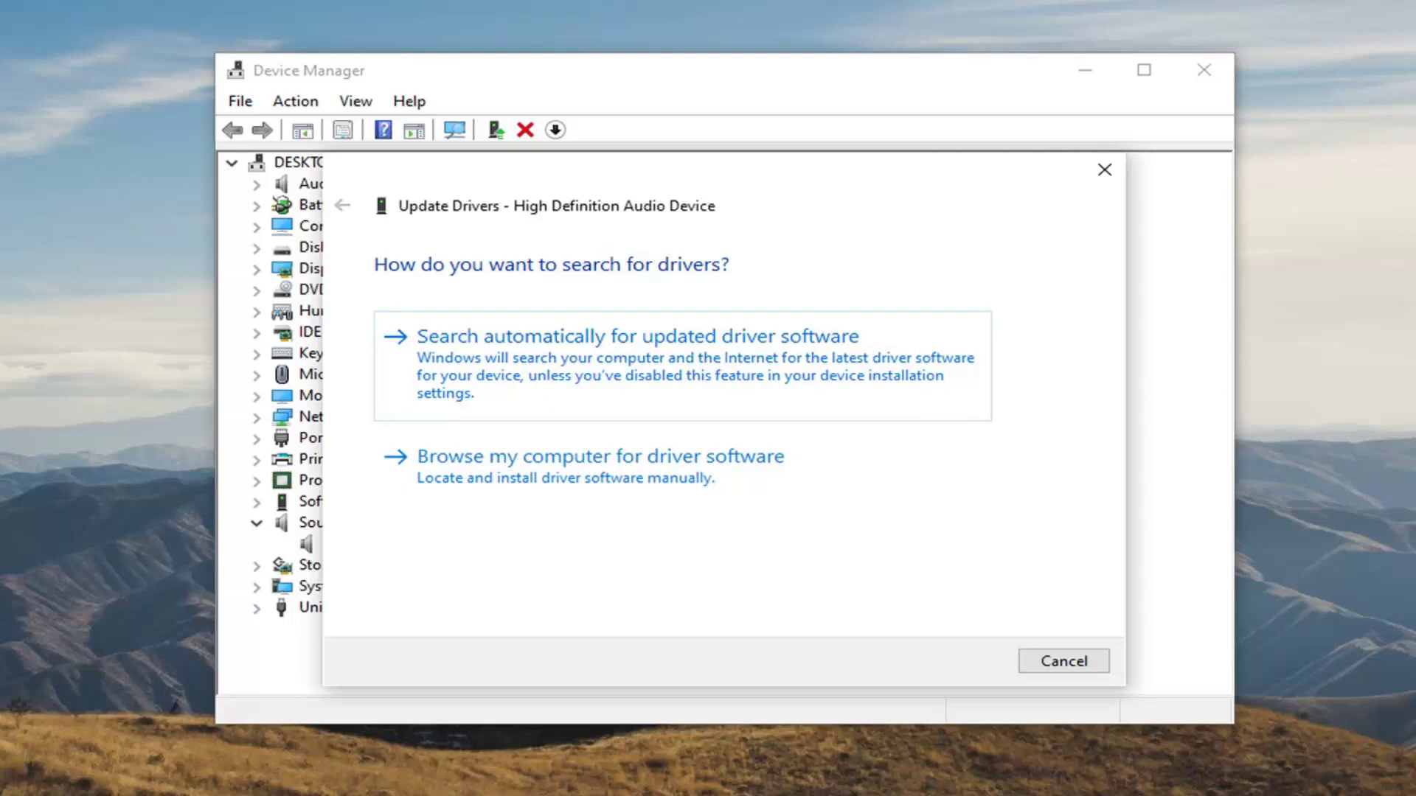
Step: Install the High Definition Audio Device driver from the computer's driver list, accepting the warning
click(623, 337)
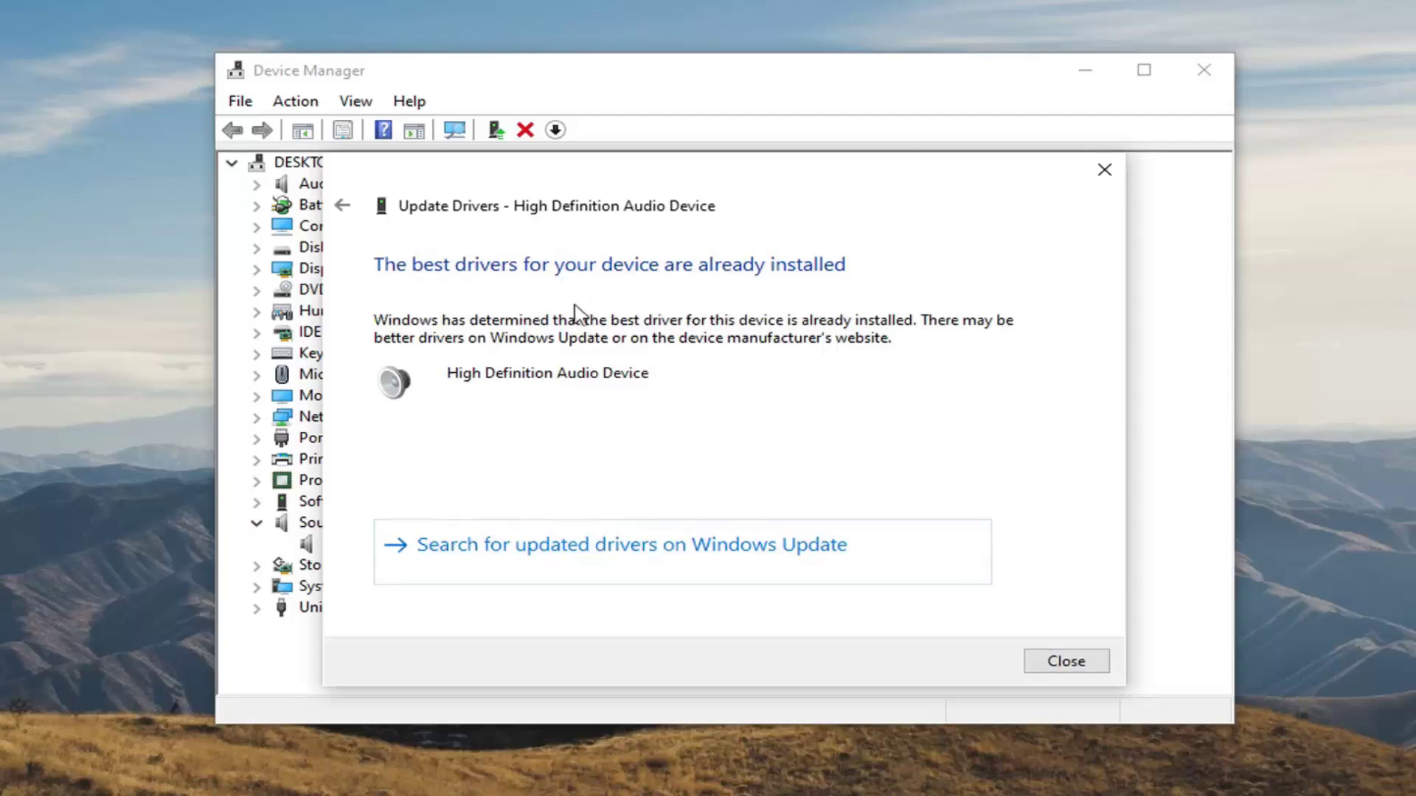
click(343, 205)
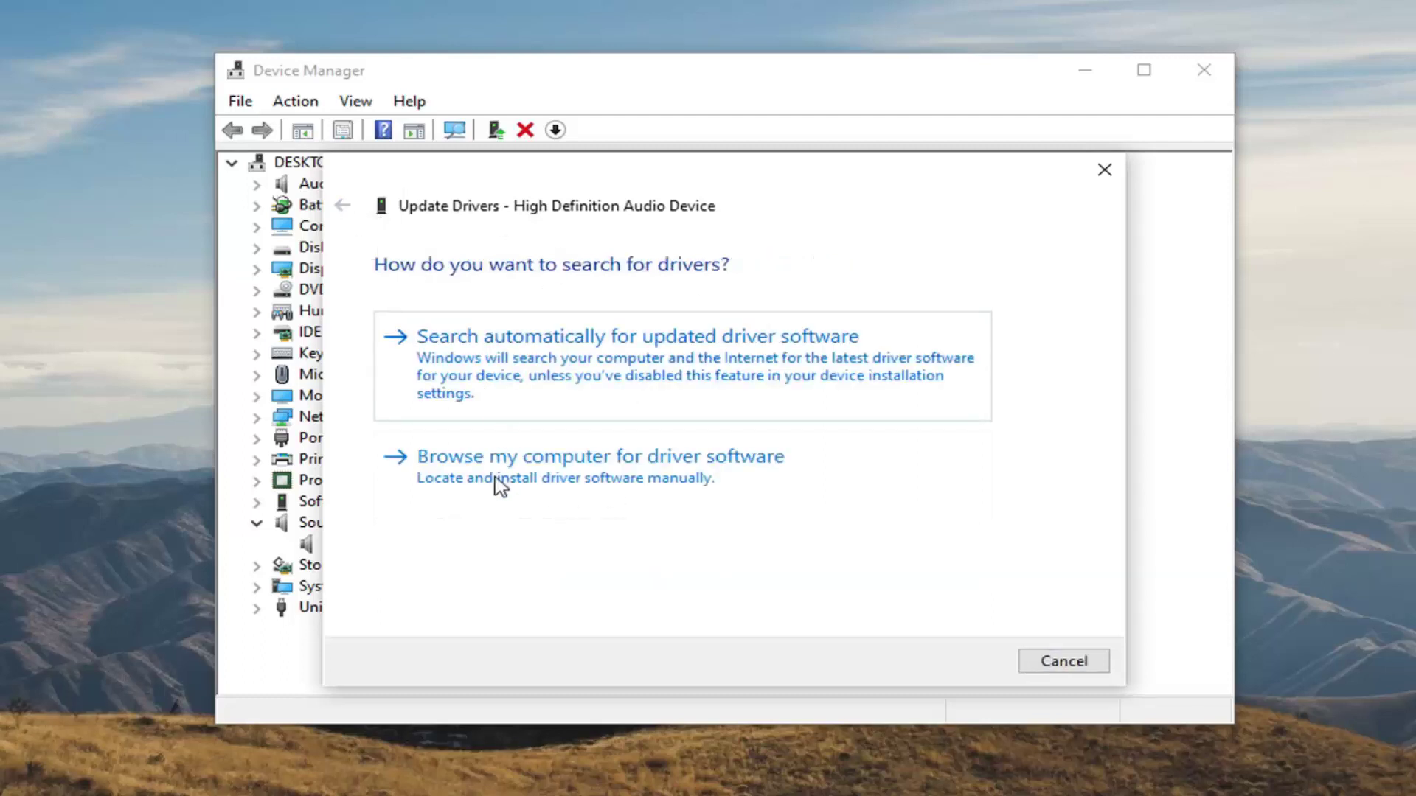
click(673, 465)
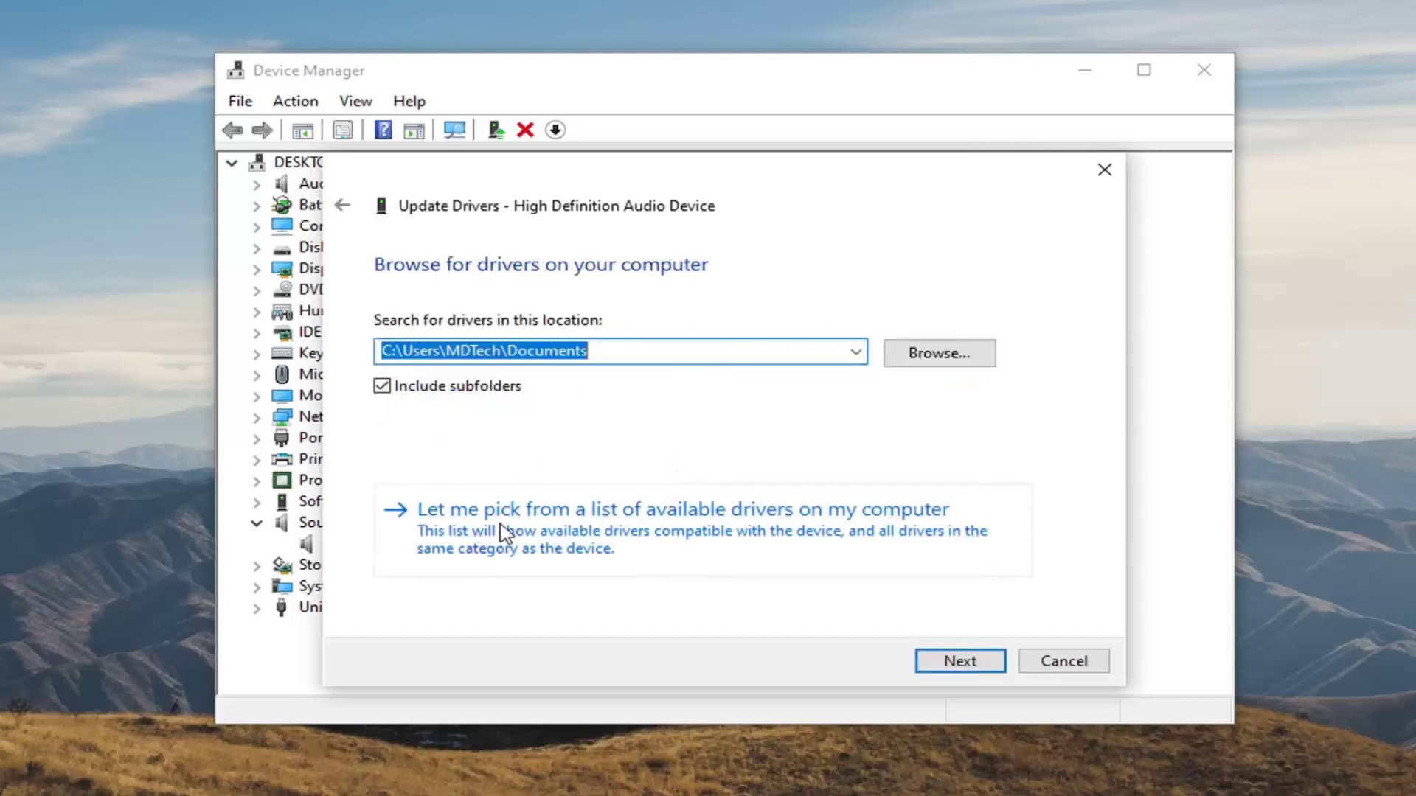
click(834, 533)
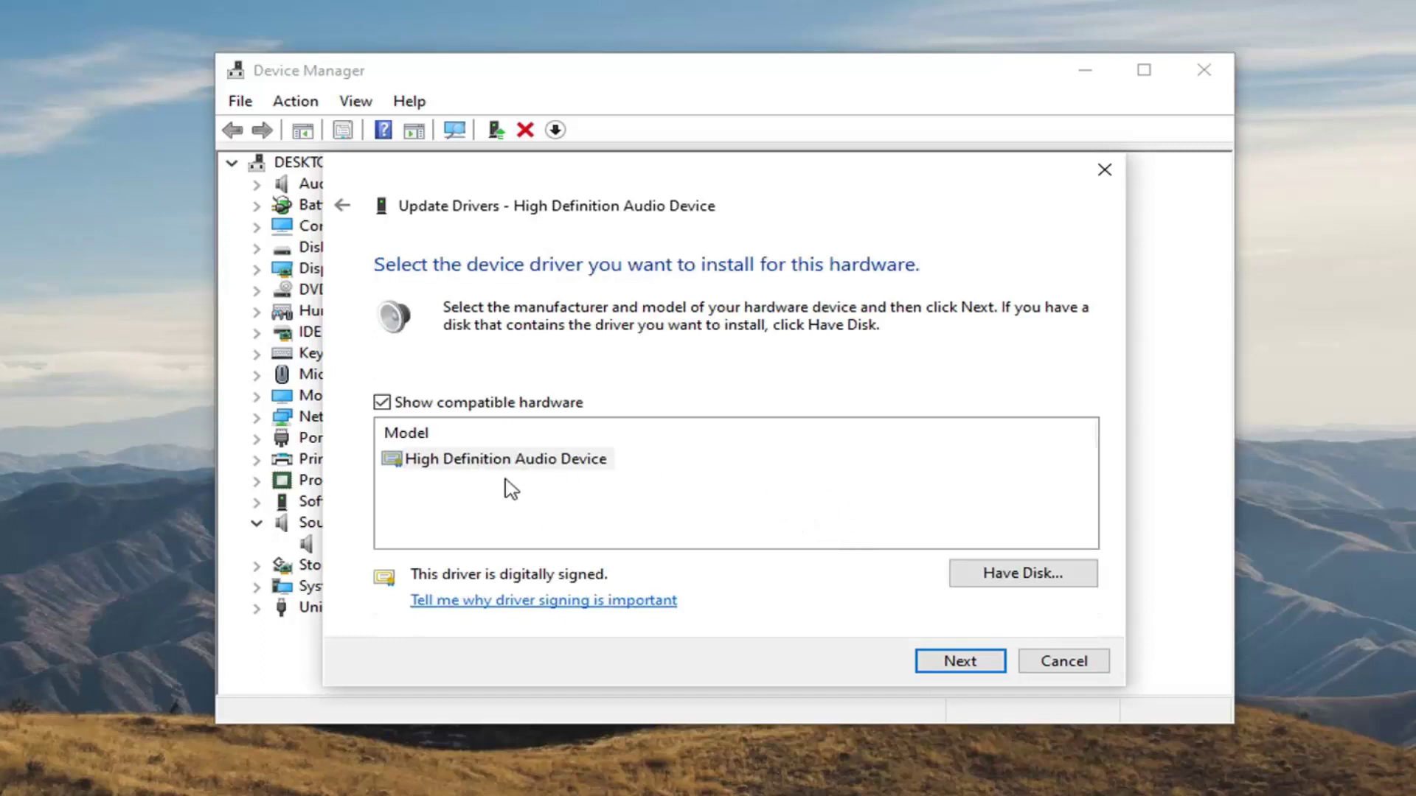
click(503, 463)
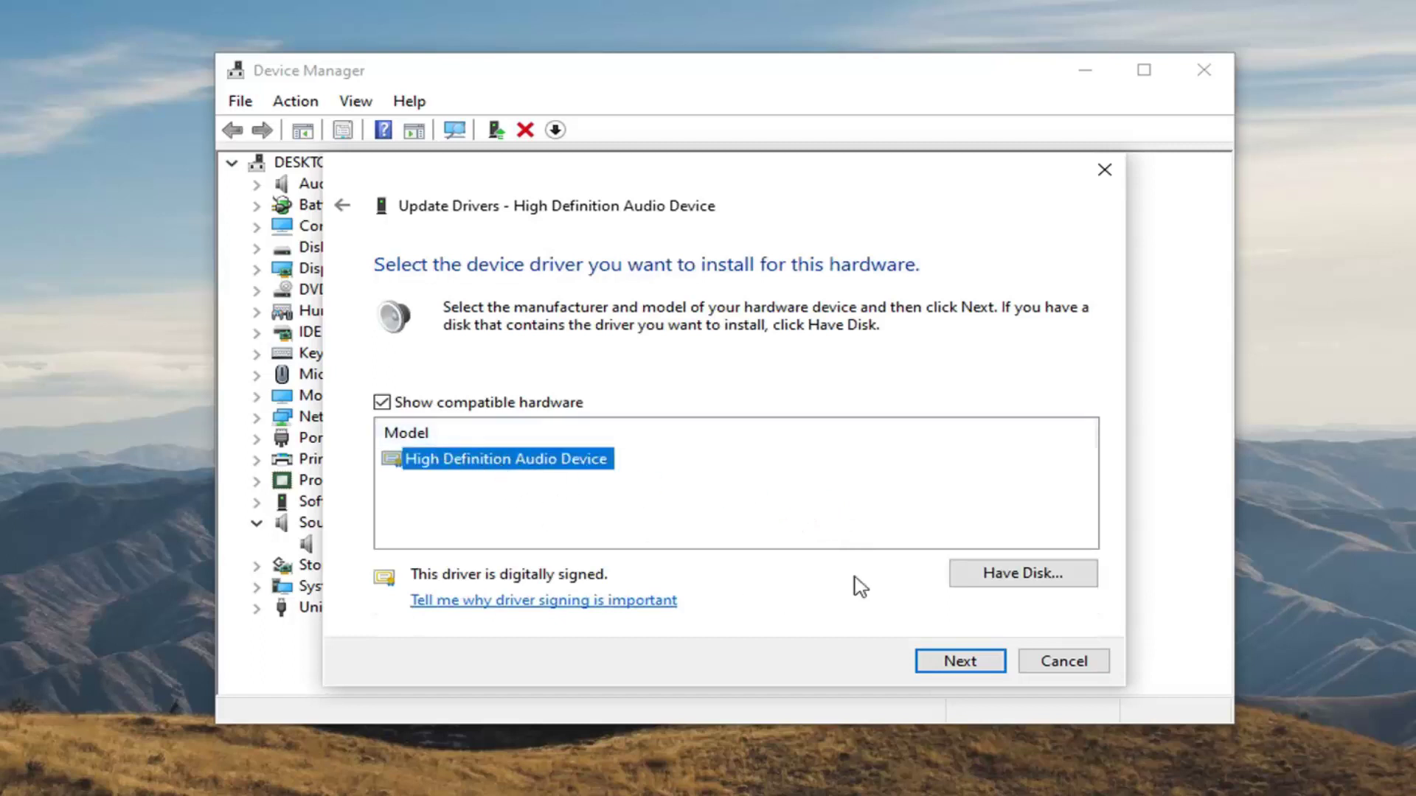
click(957, 668)
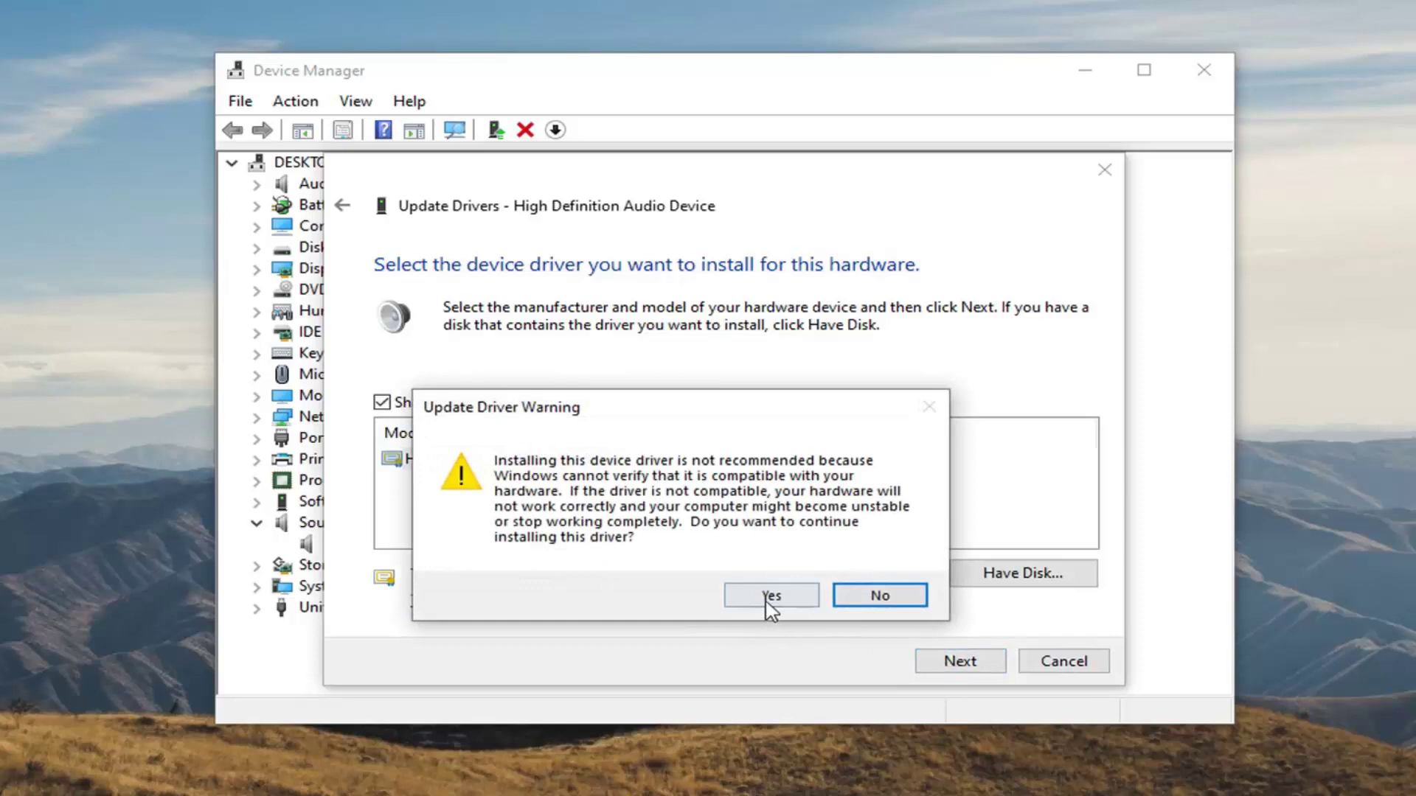
click(767, 599)
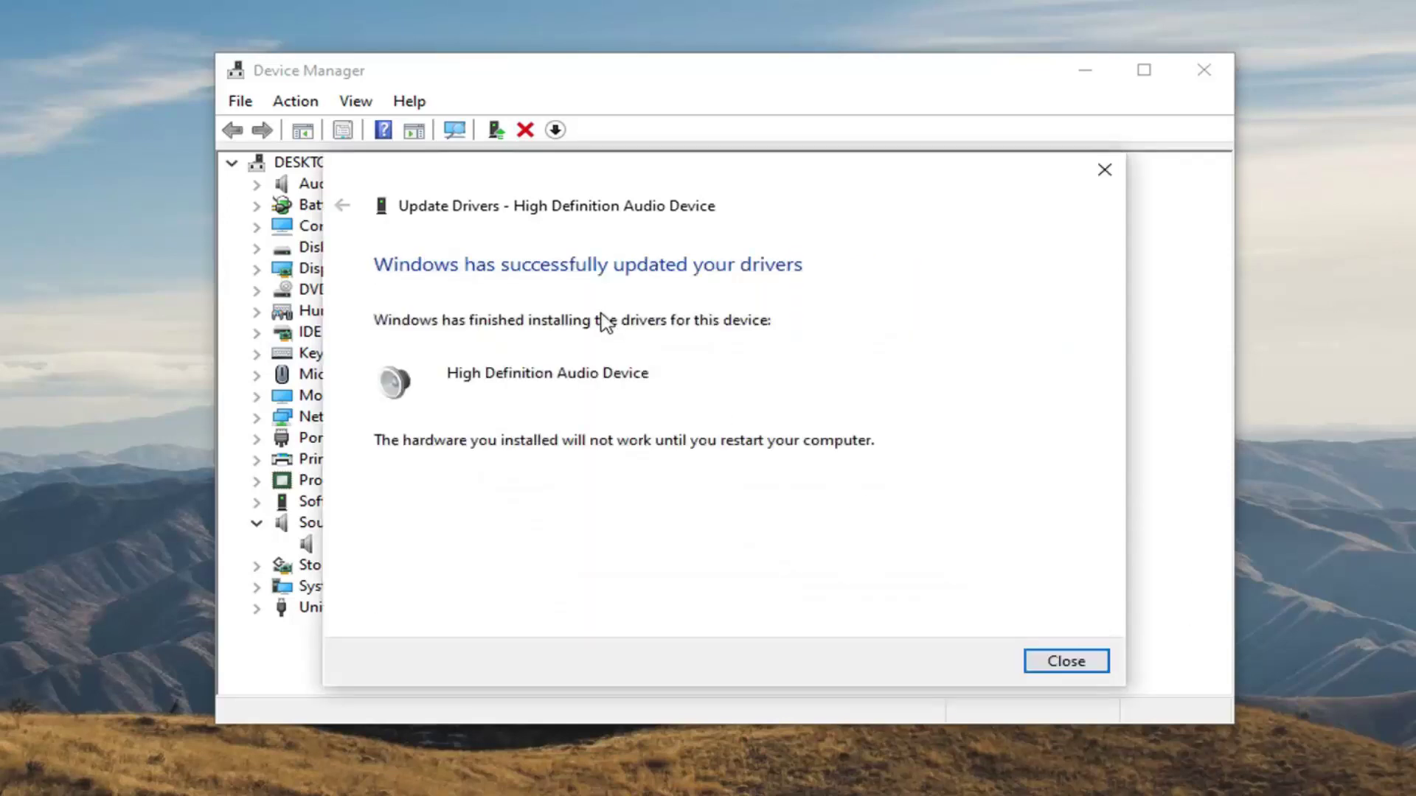
Step: Finish the driver update without restarting now, and close Device Manager
click(1064, 659)
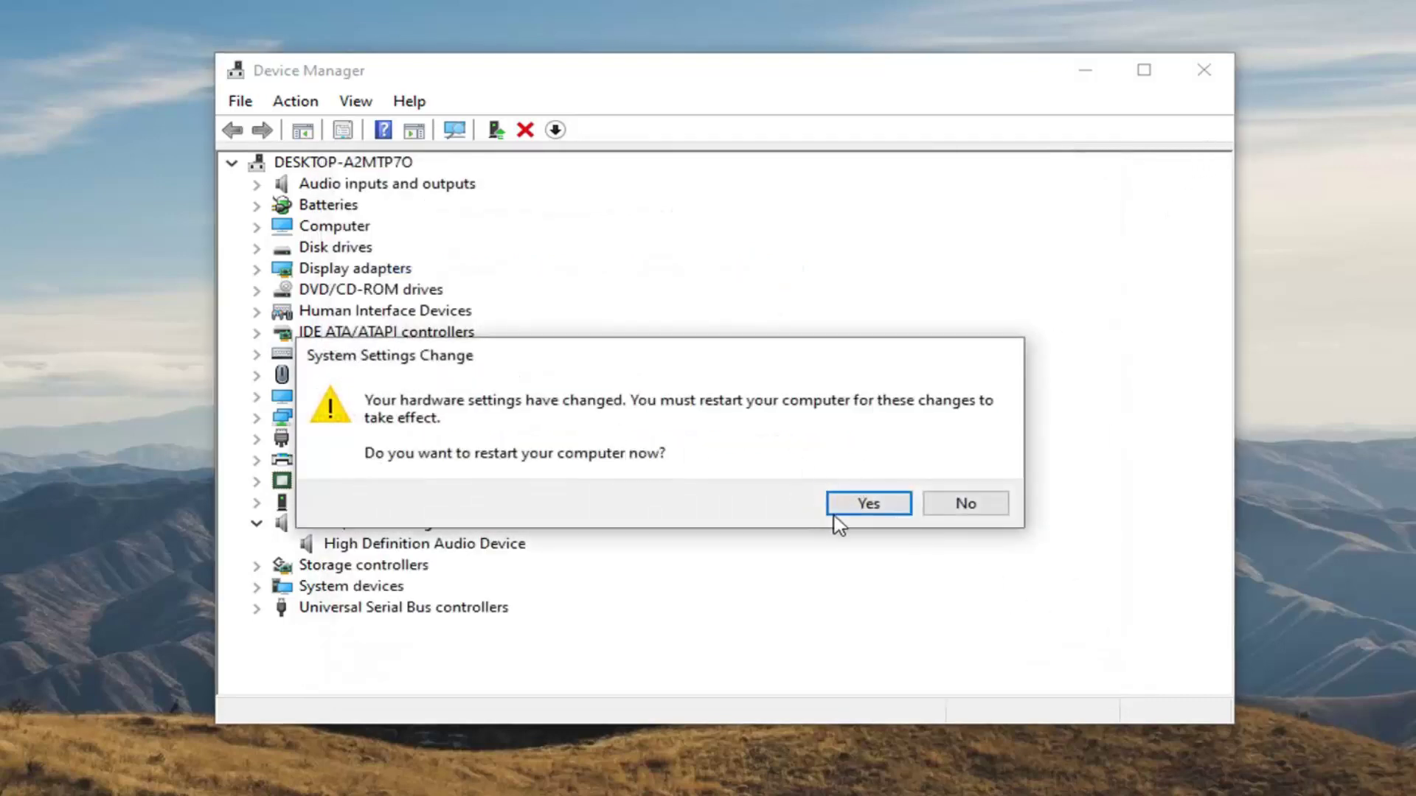
click(961, 505)
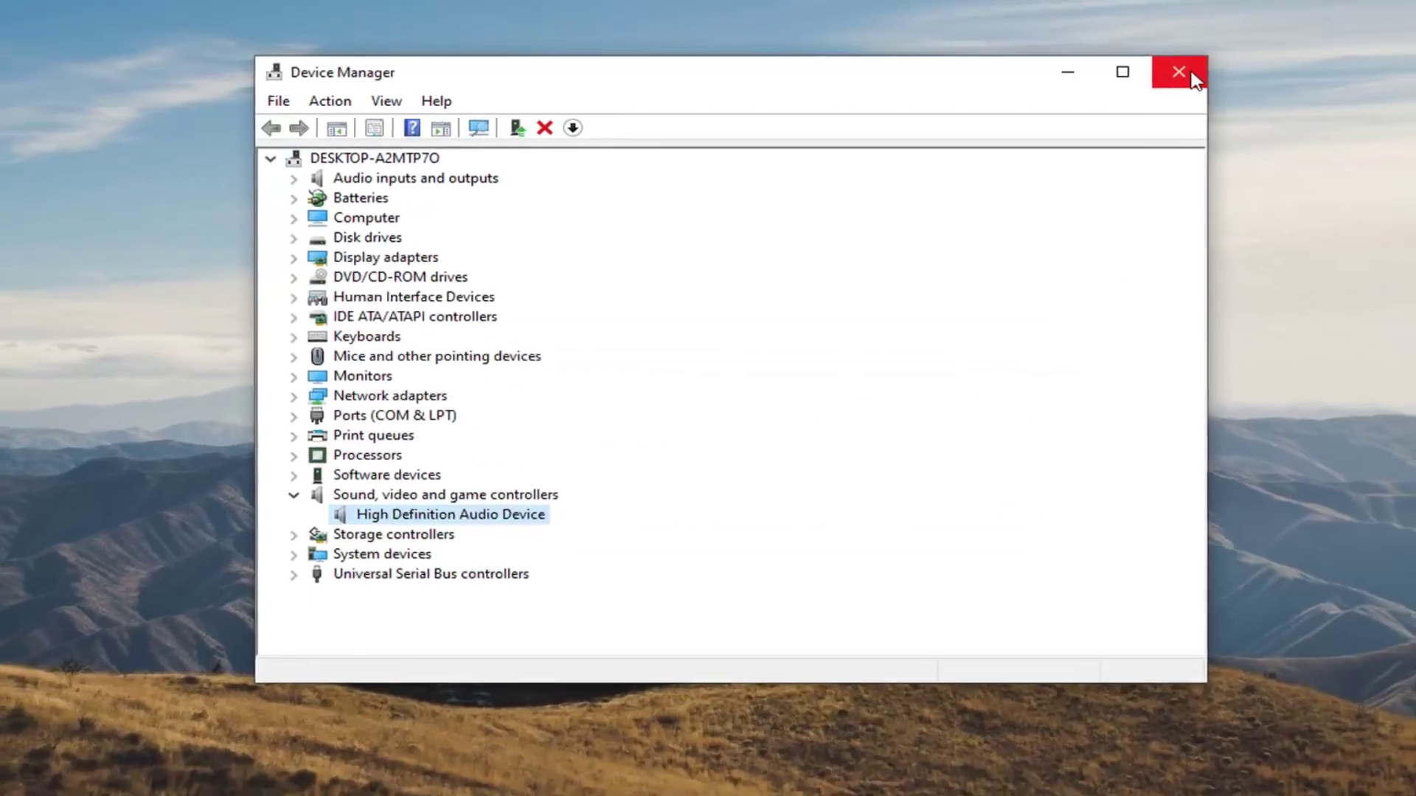
click(1192, 73)
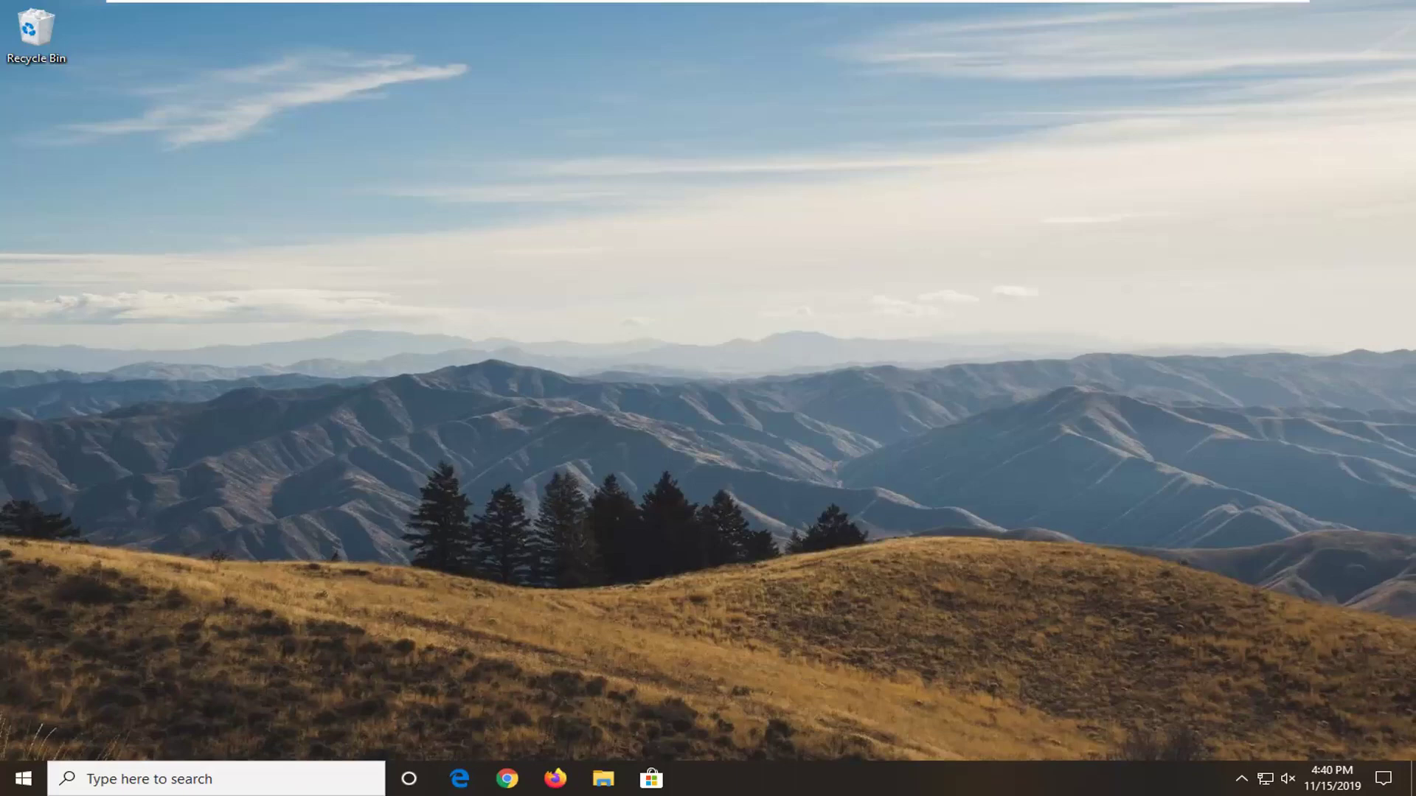
Step: Search 'troubleshoot' from Start and open the Troubleshoot settings page
click(15, 778)
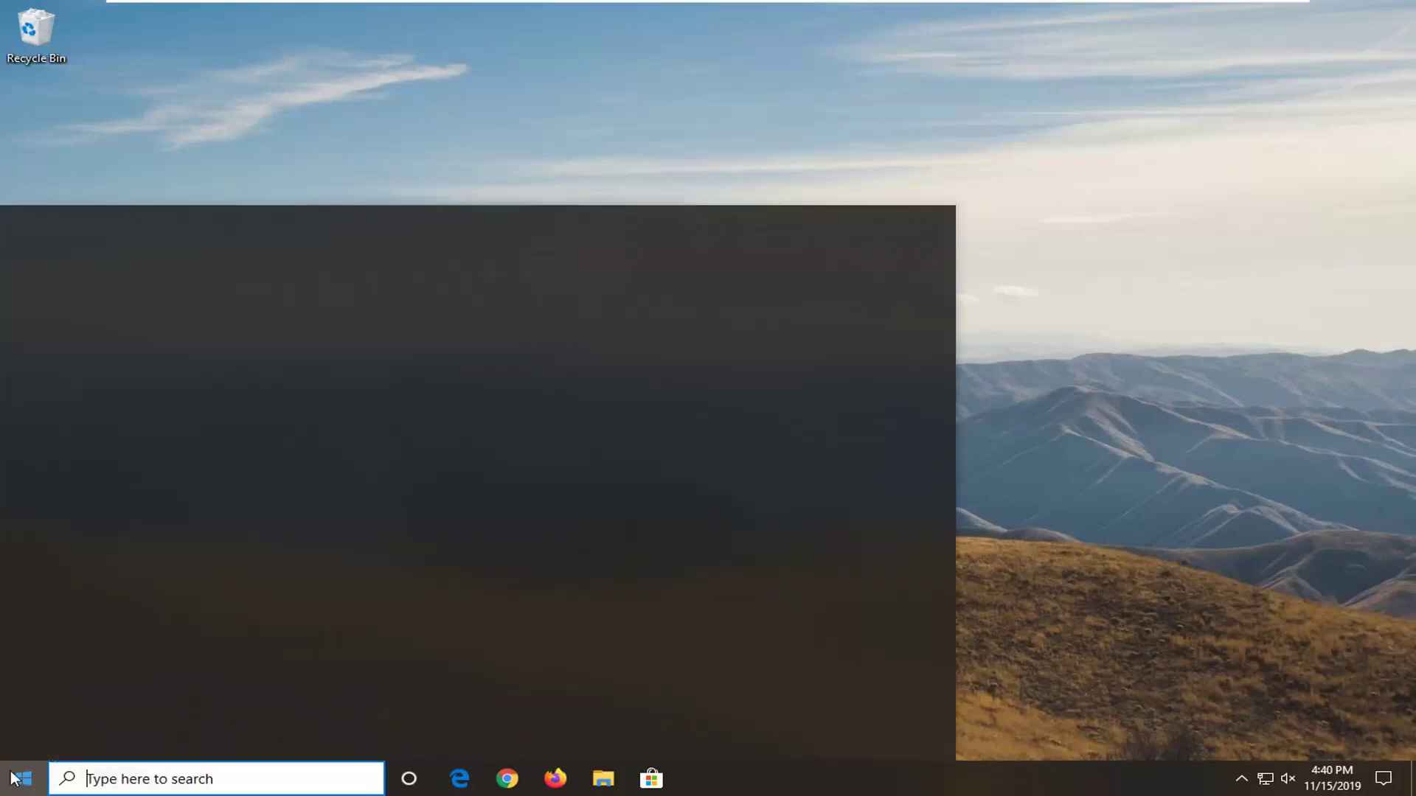
text(troubl)
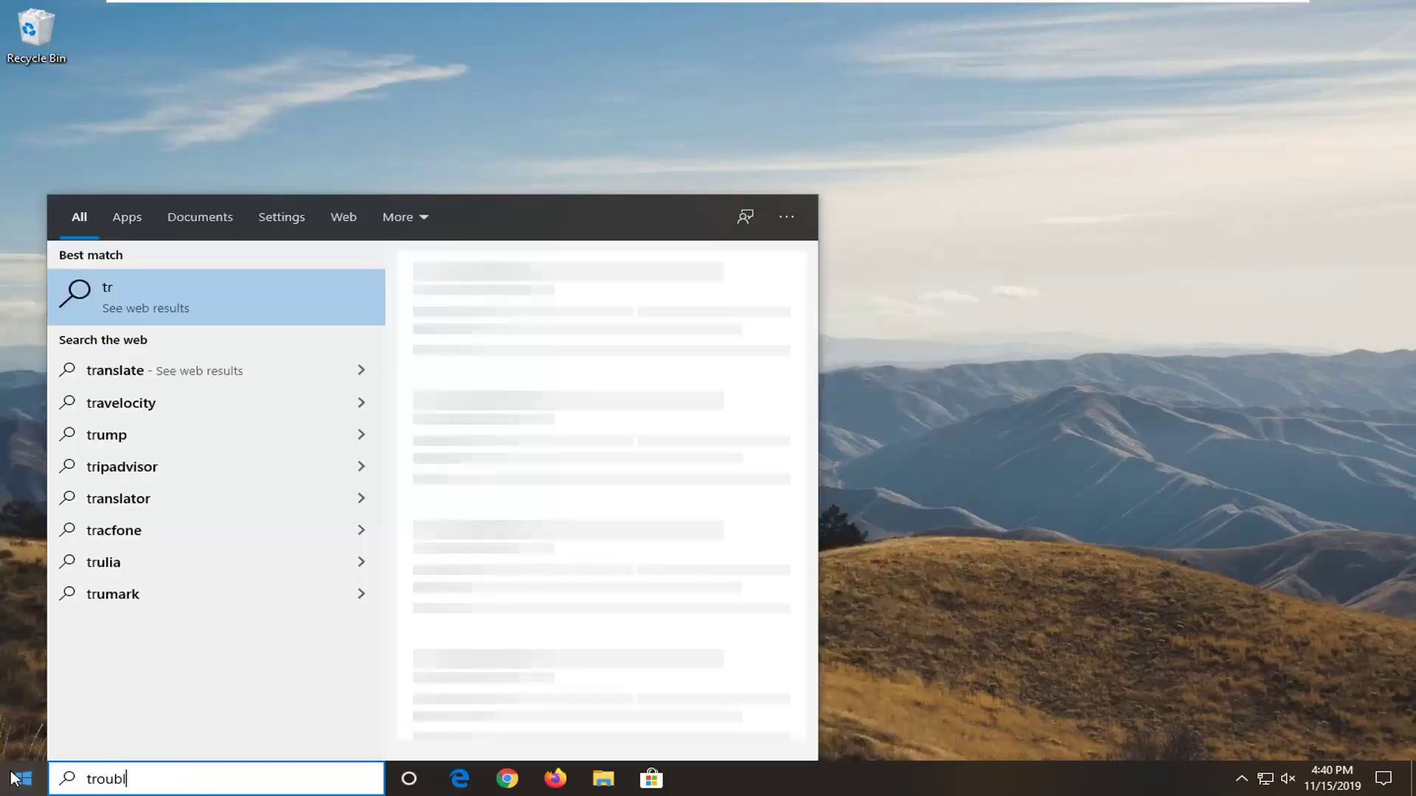
text(eshoot)
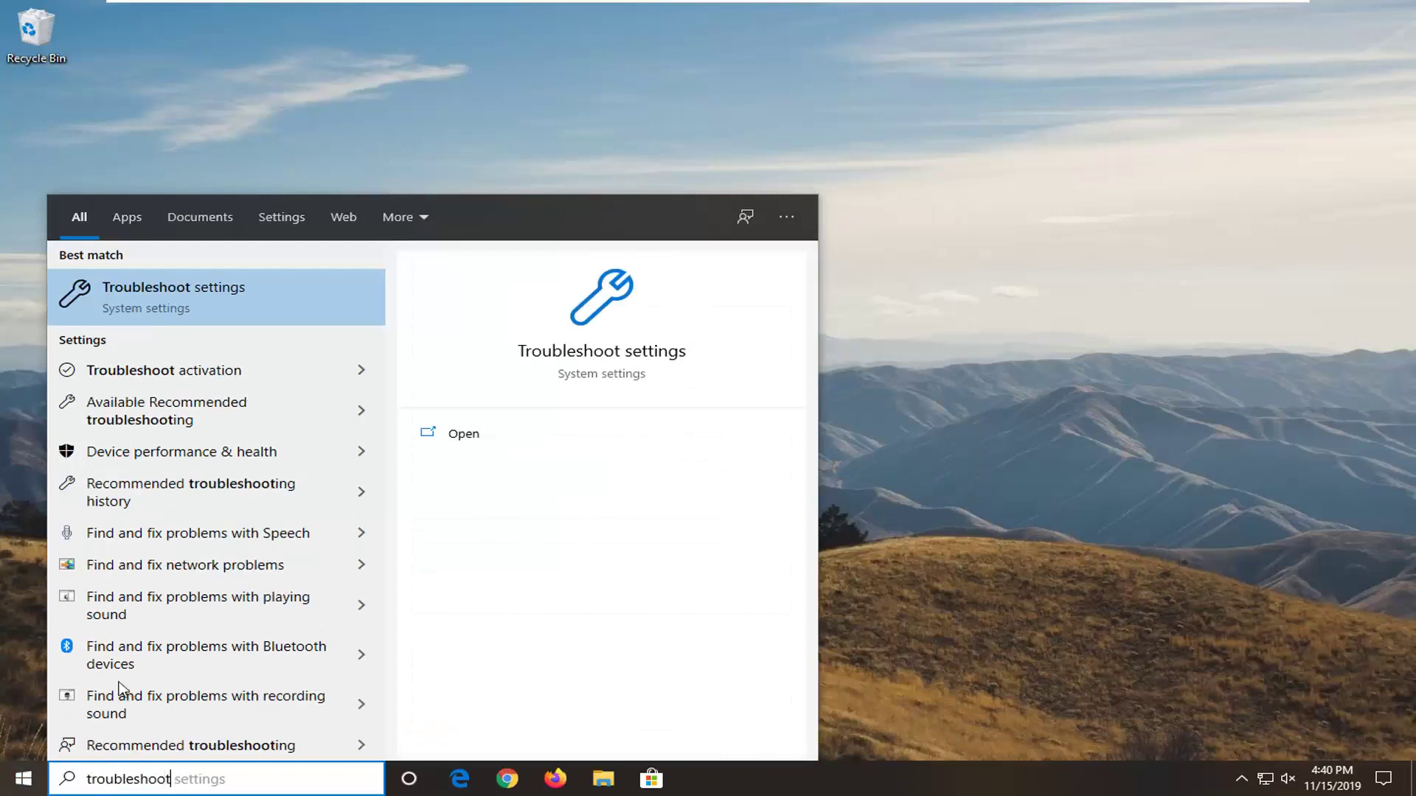
click(219, 297)
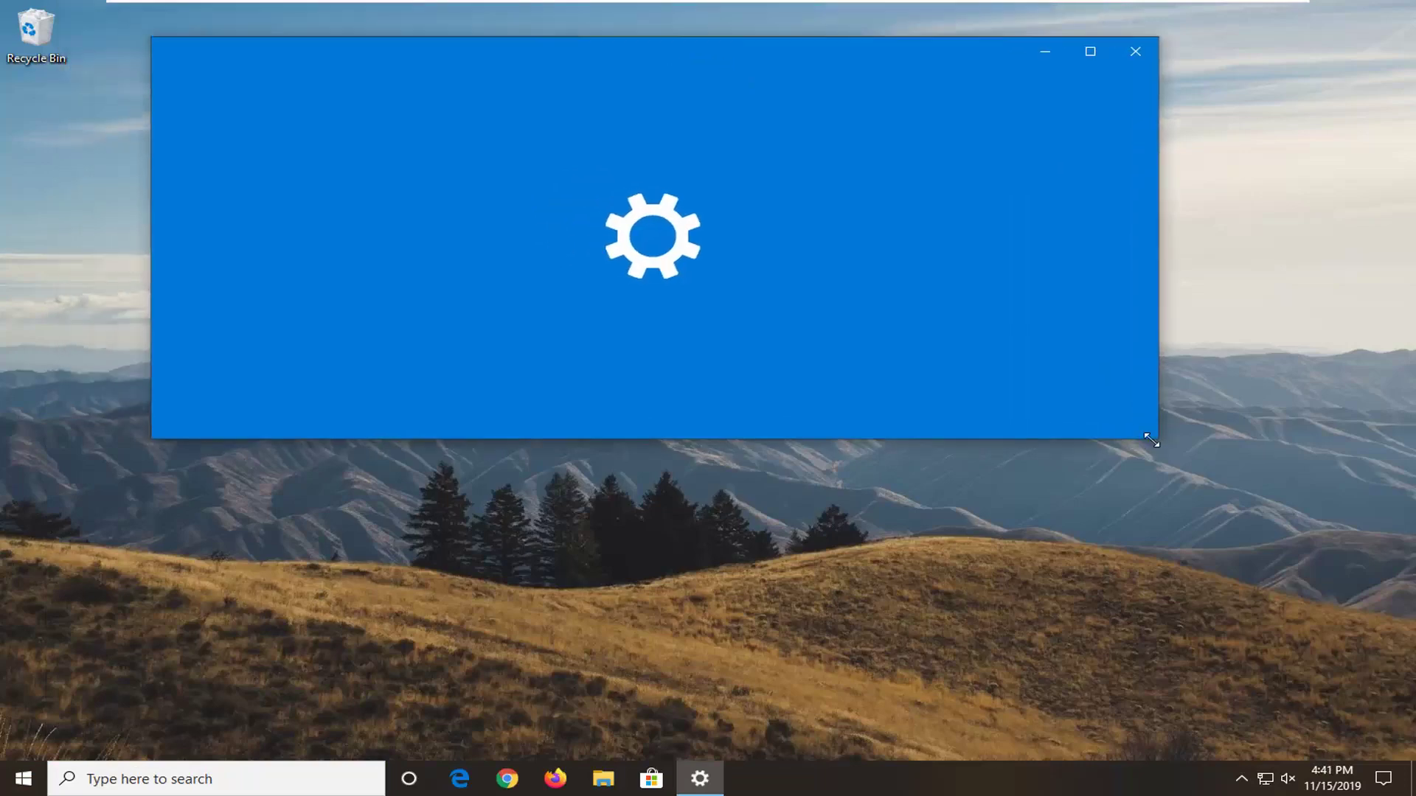
Step: Enlarge Settings and run the Playing Audio troubleshooter under Get up and running
drag(1150, 440, 1155, 700)
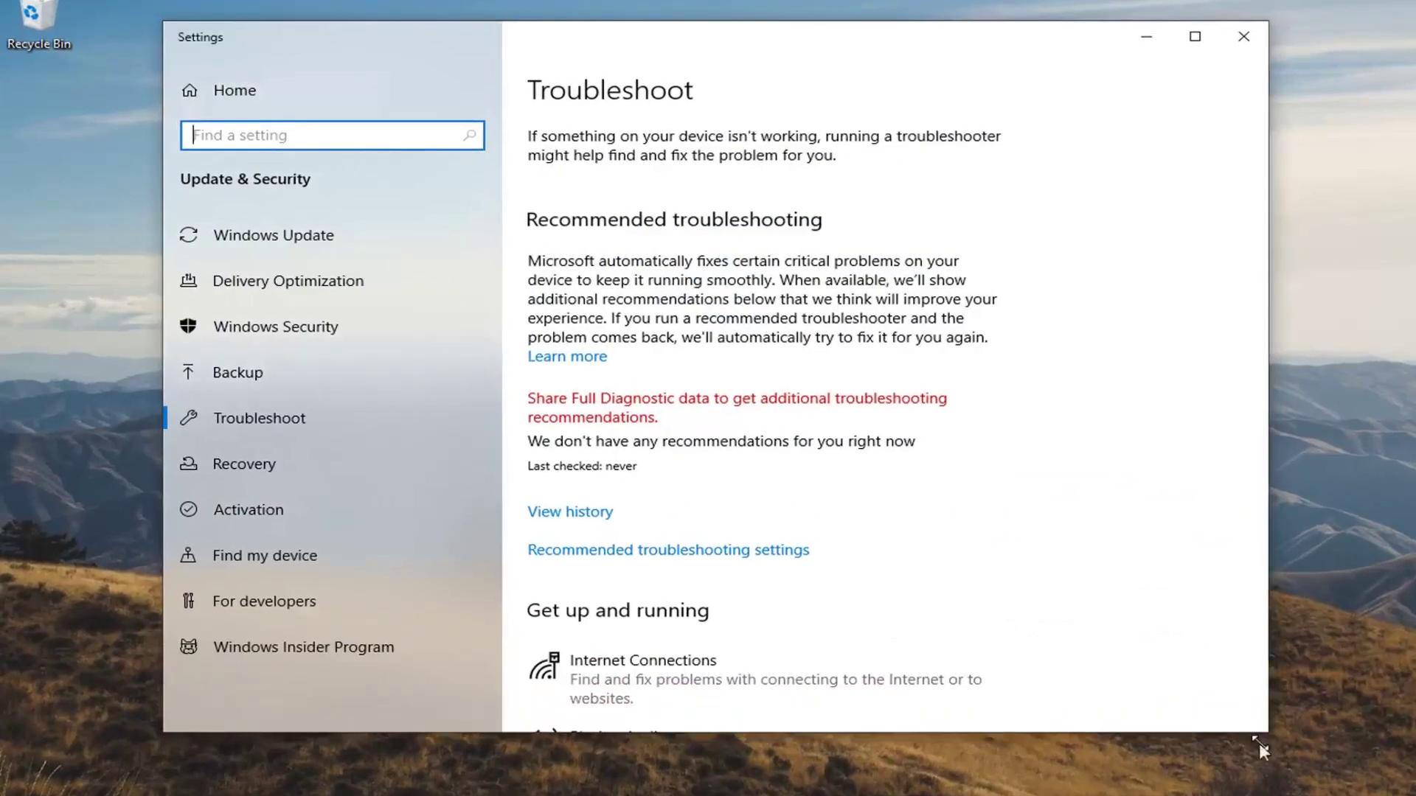
drag(1259, 743, 1256, 753)
scroll(933, 424, down, 1)
scroll(740, 445, down, 2)
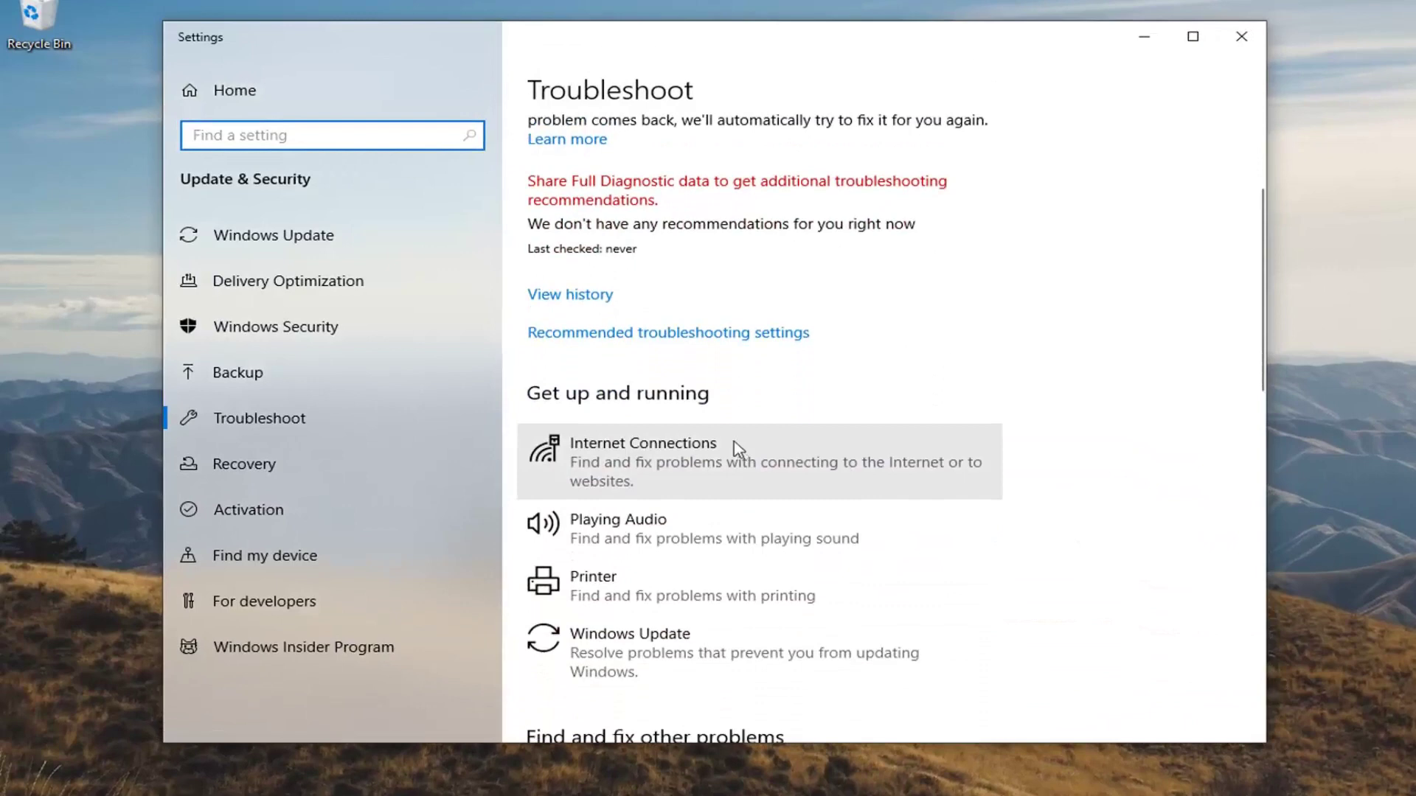
click(612, 547)
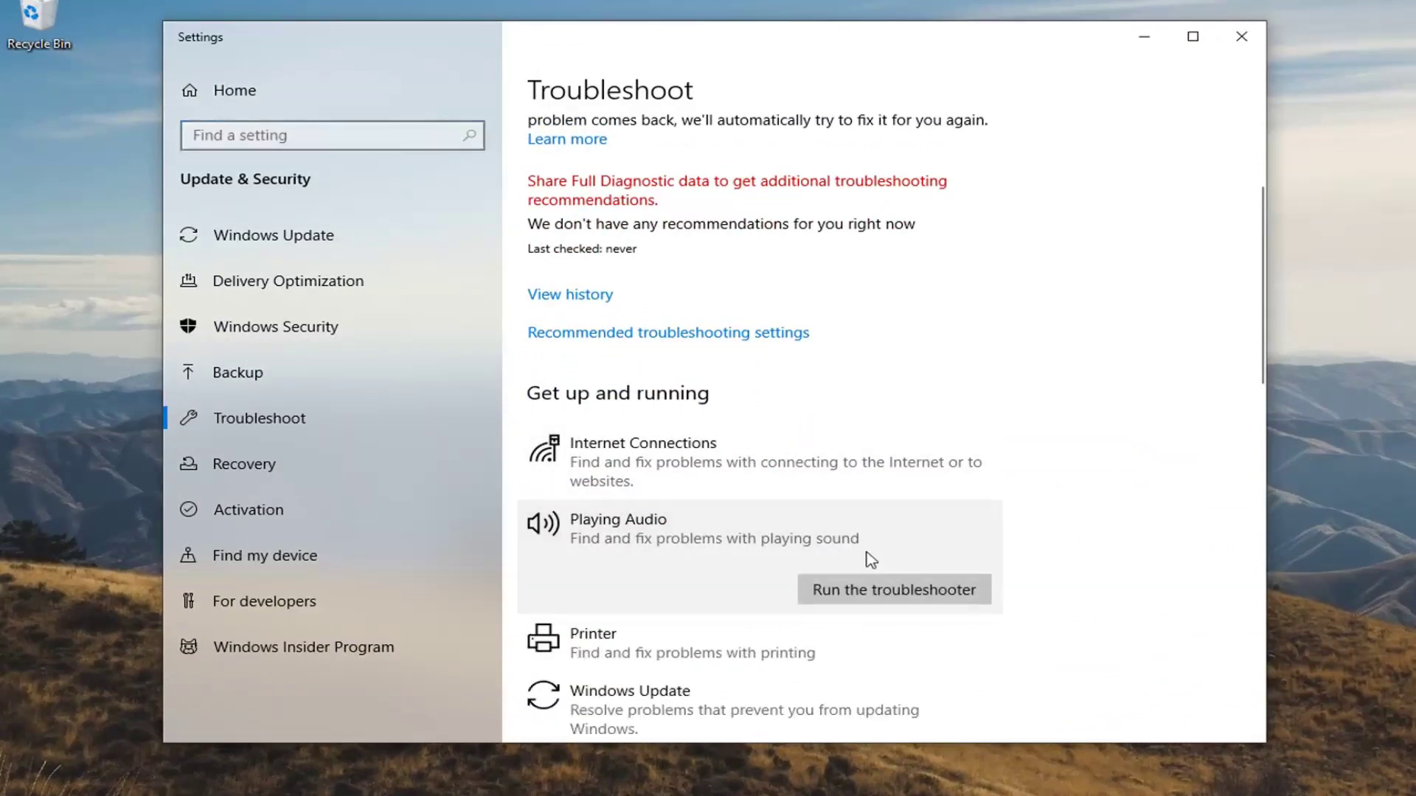
click(847, 594)
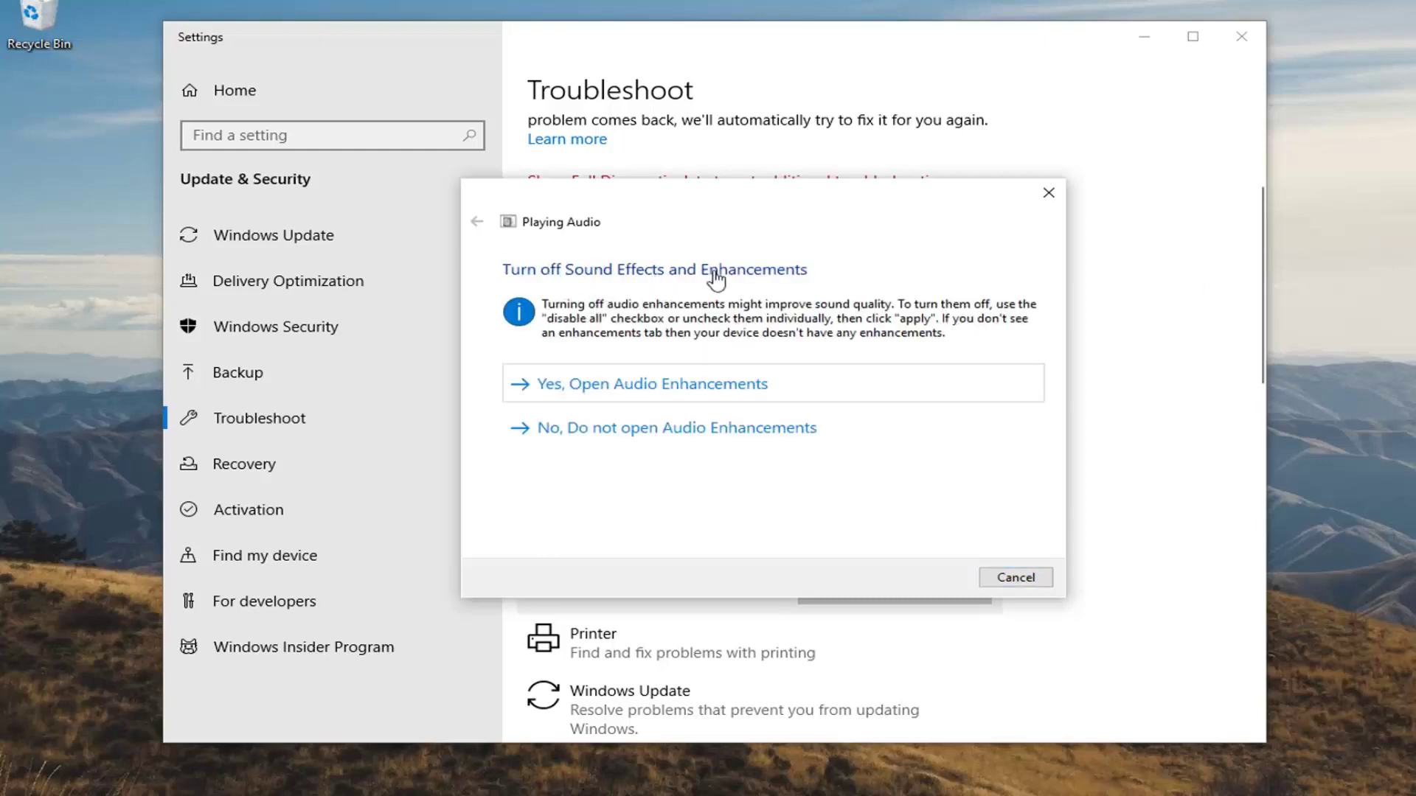
Step: Open Audio Enhancements, uncheck Disable all enhancements, and apply the speaker properties
click(597, 395)
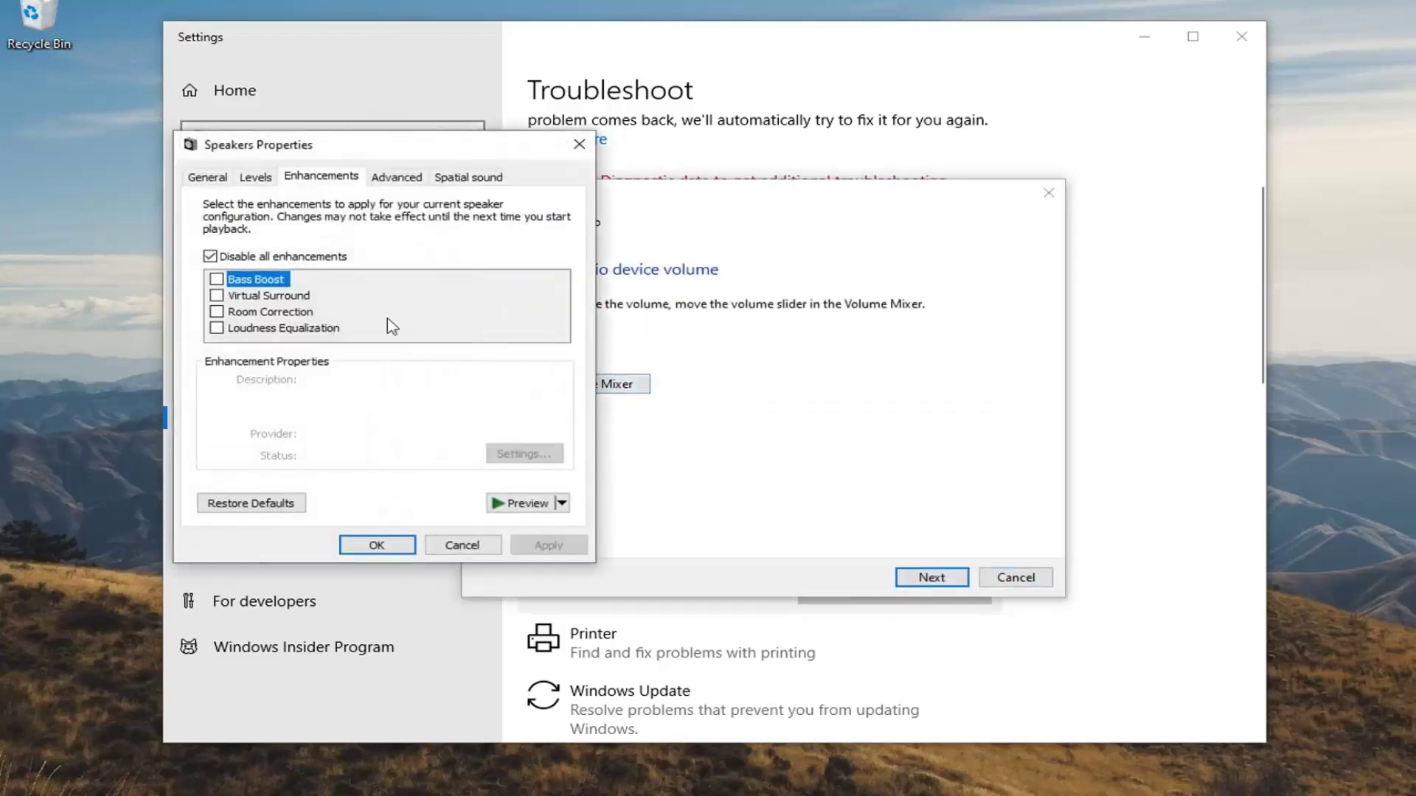
click(251, 262)
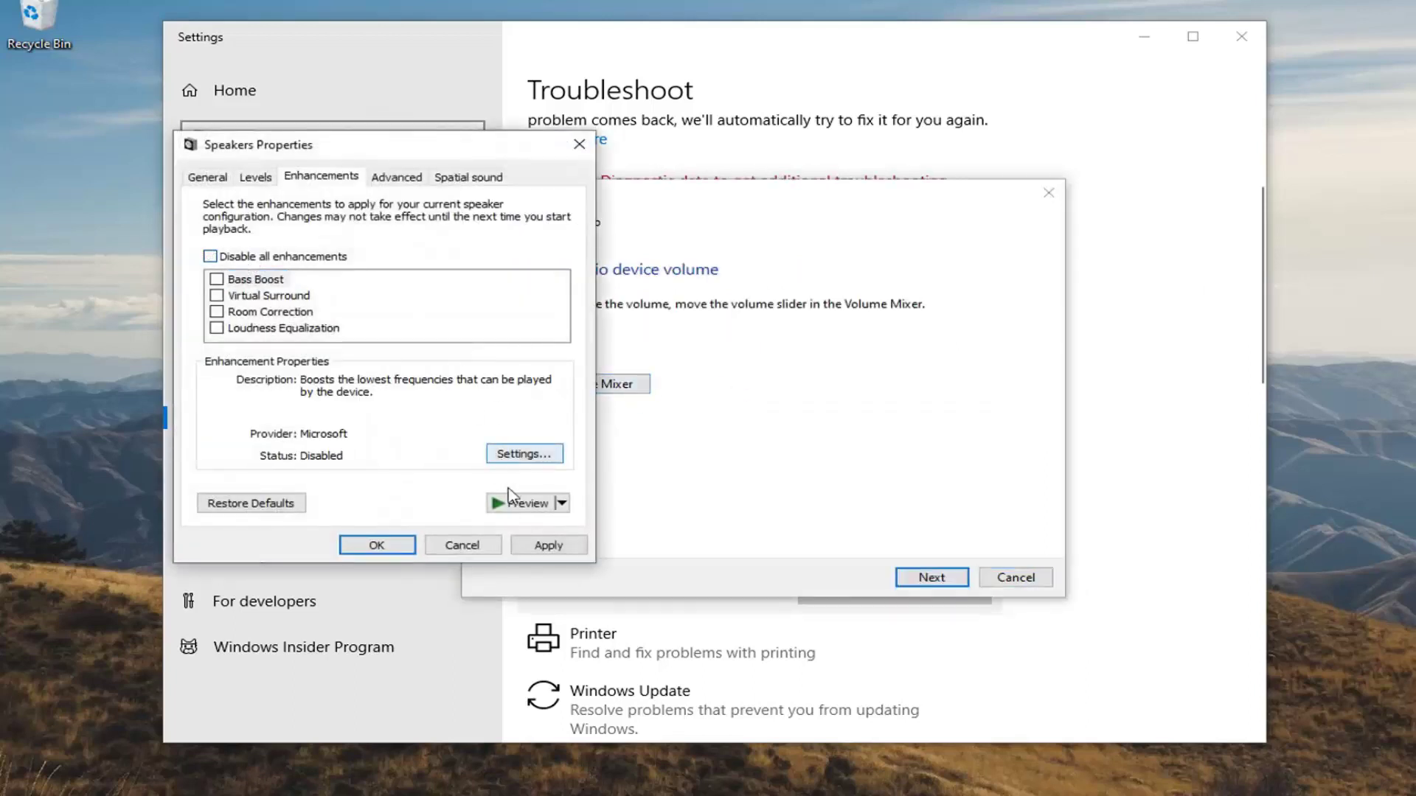
click(545, 547)
click(378, 546)
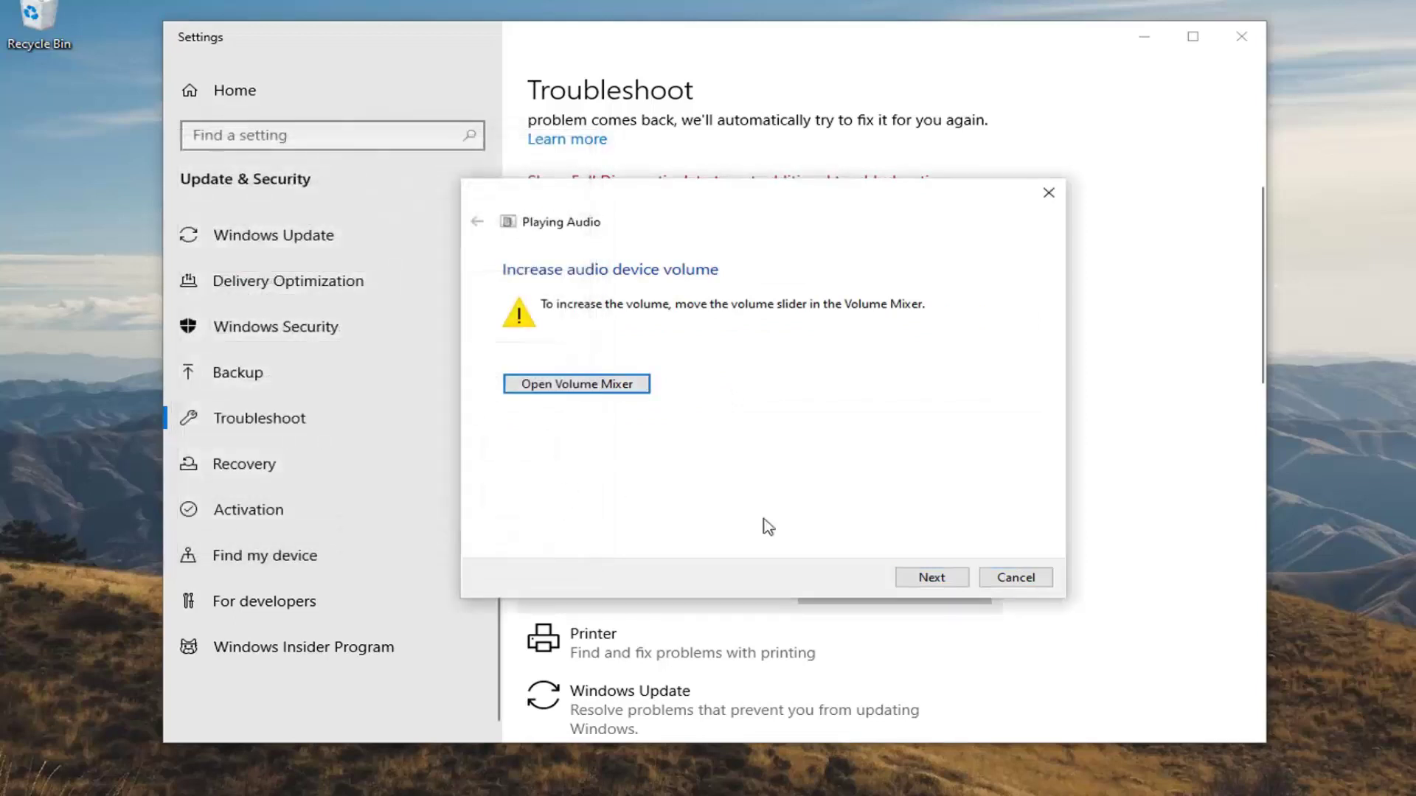
Step: Continue the troubleshooter, adjust the taskbar speaker volume, then close the troubleshooter
click(932, 578)
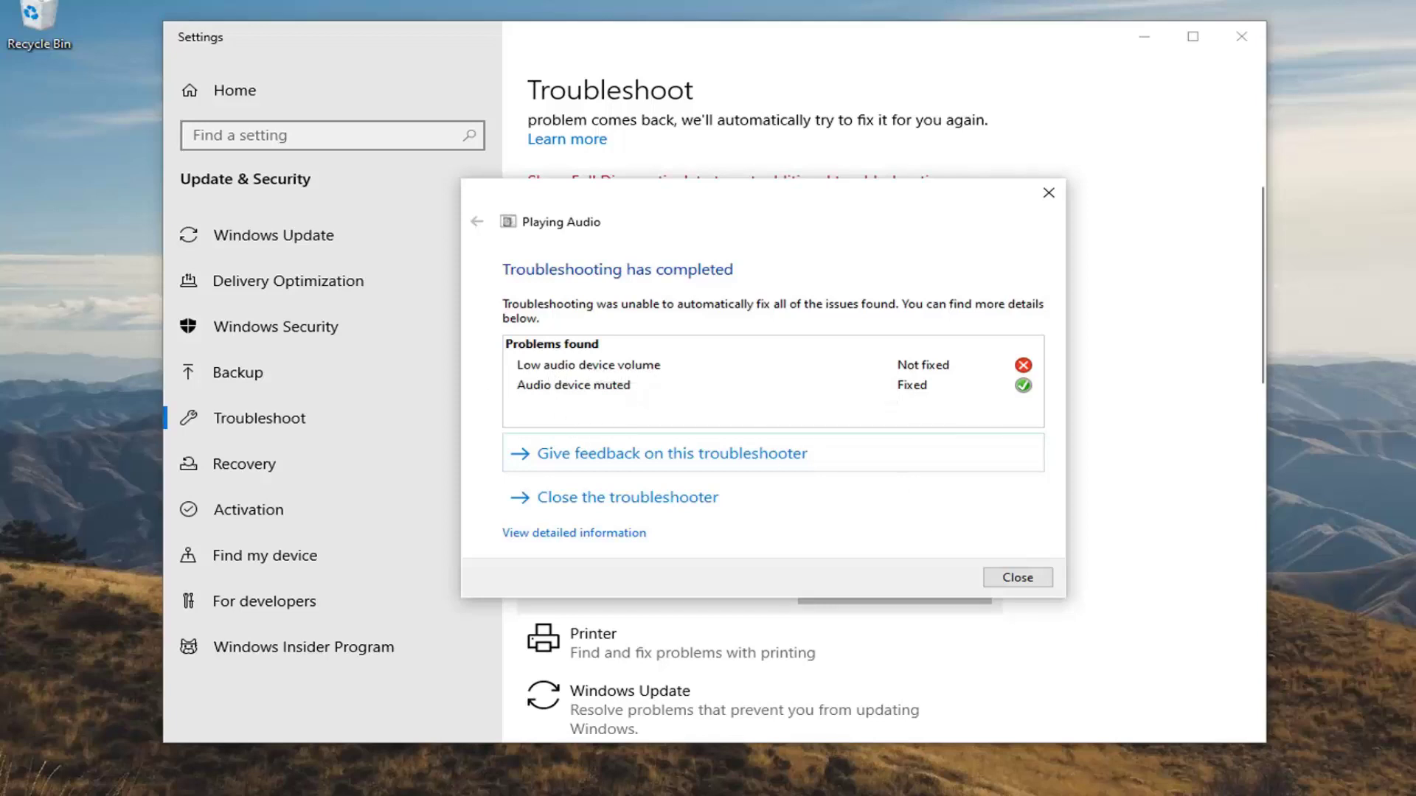
click(1254, 792)
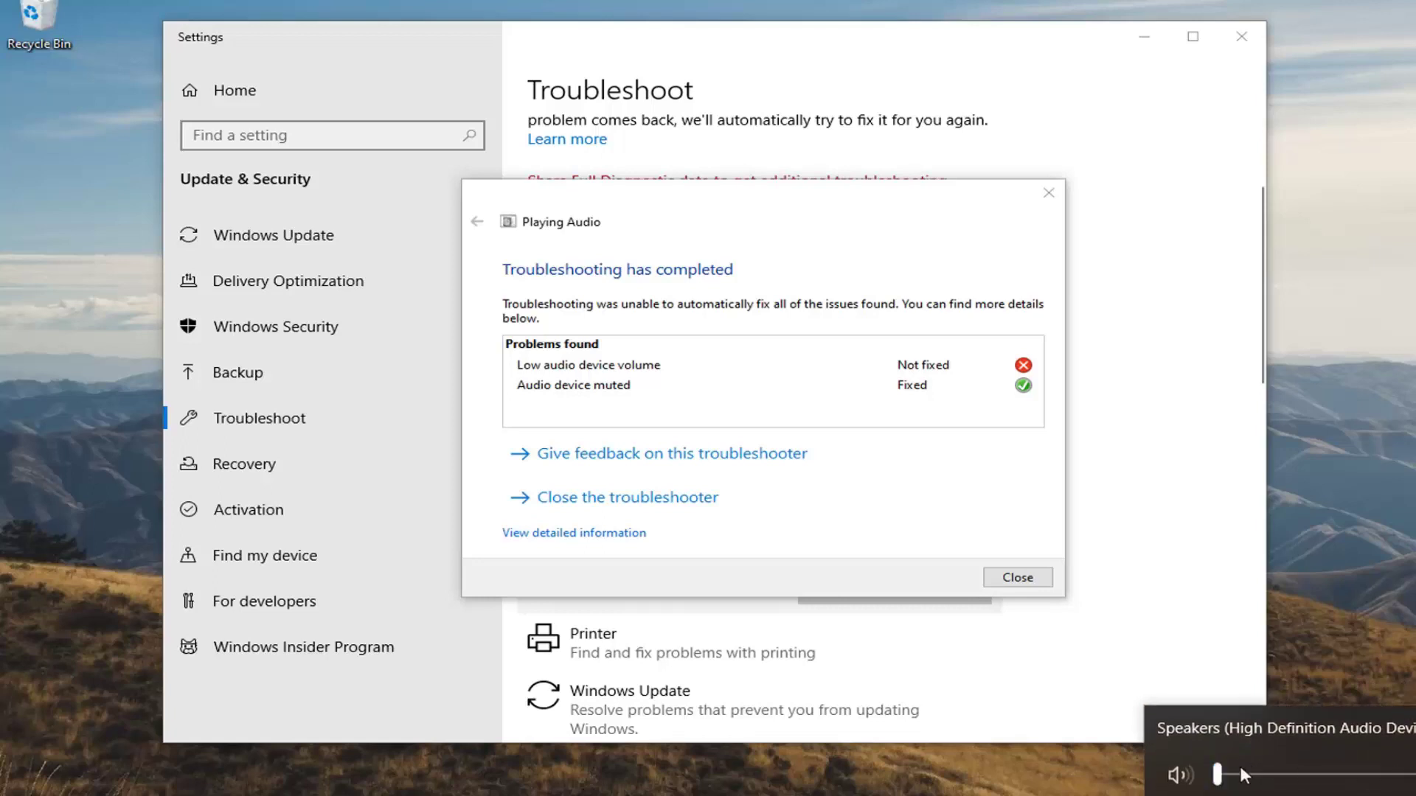
mouse_move(1218, 778)
mouse_down()
mouse_move(1378, 778)
mouse_move(1217, 778)
mouse_up()
click(803, 264)
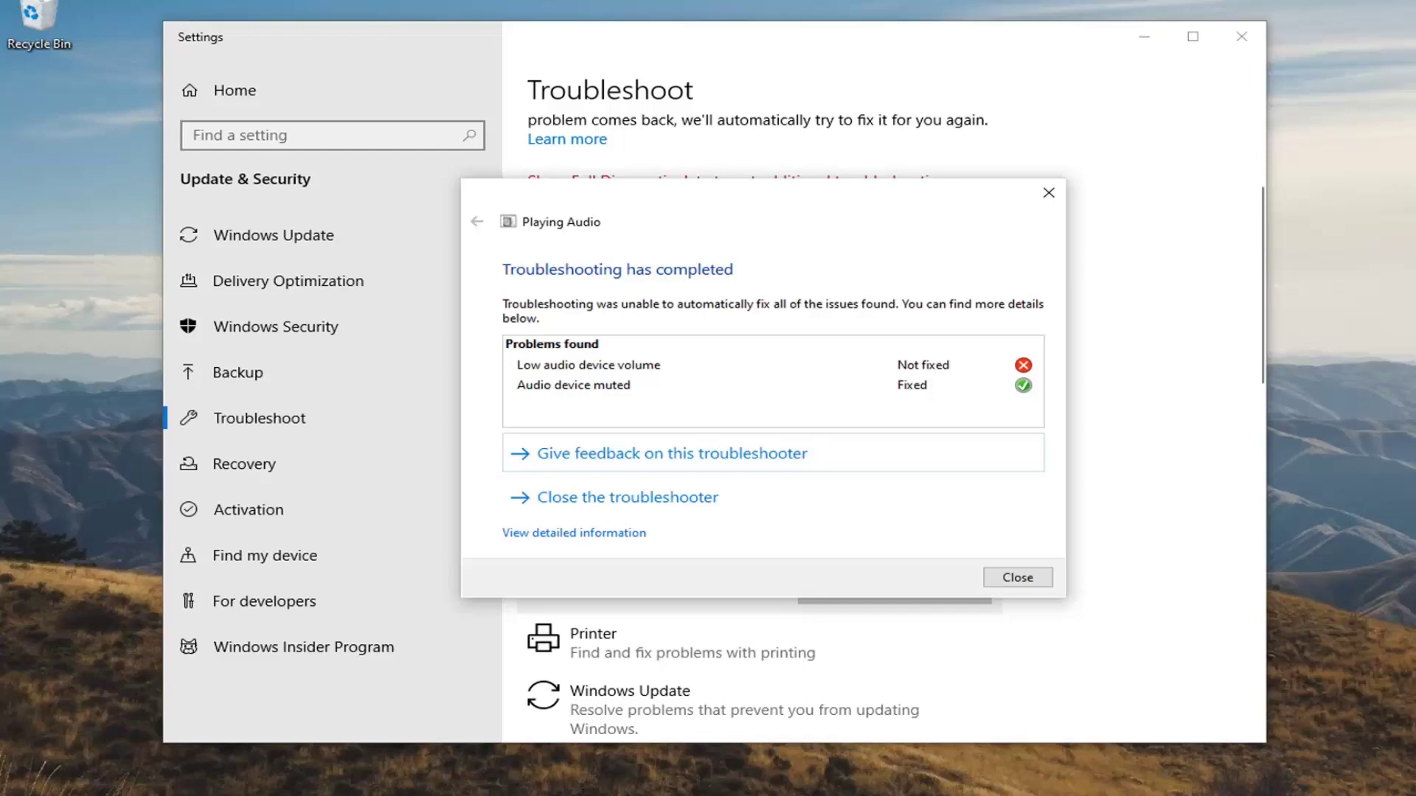
click(1040, 194)
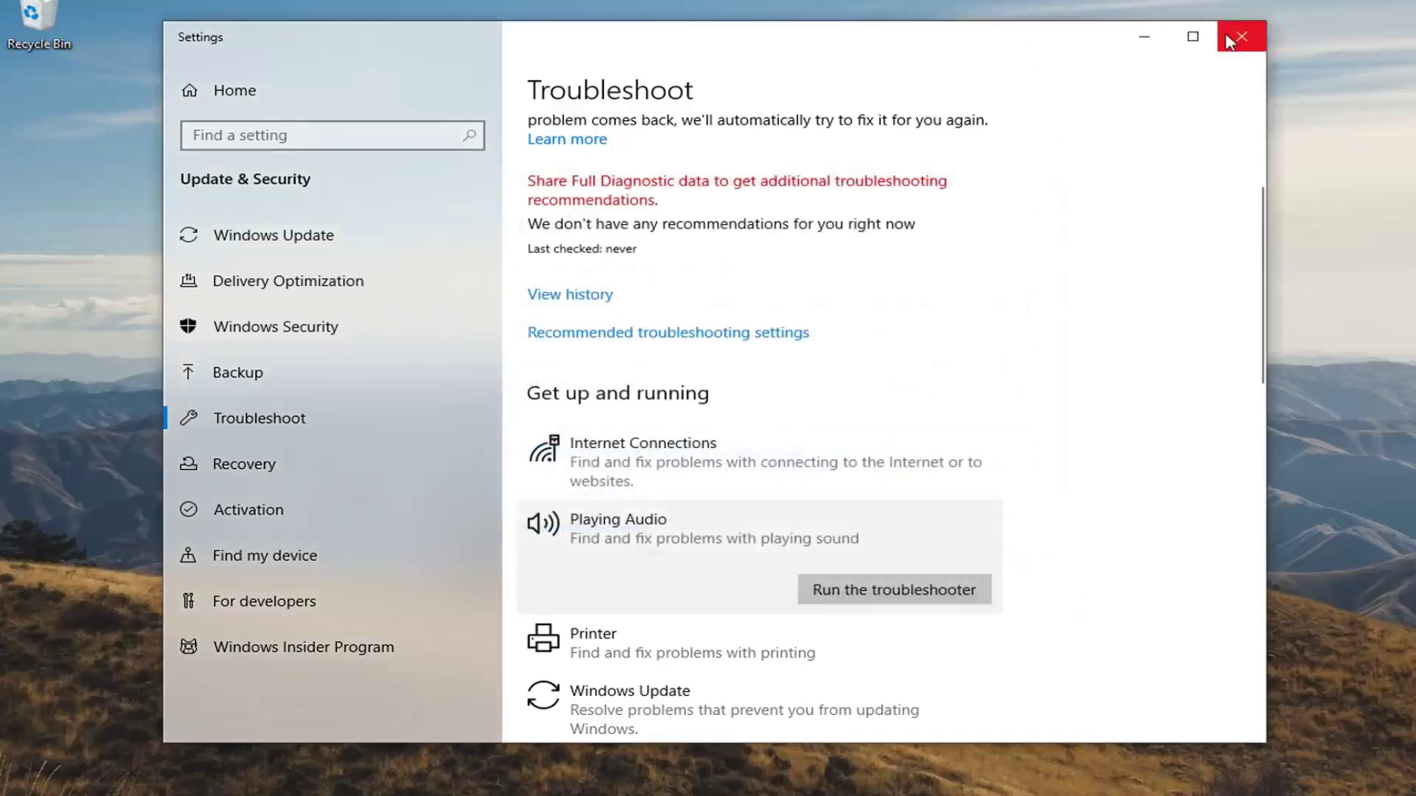